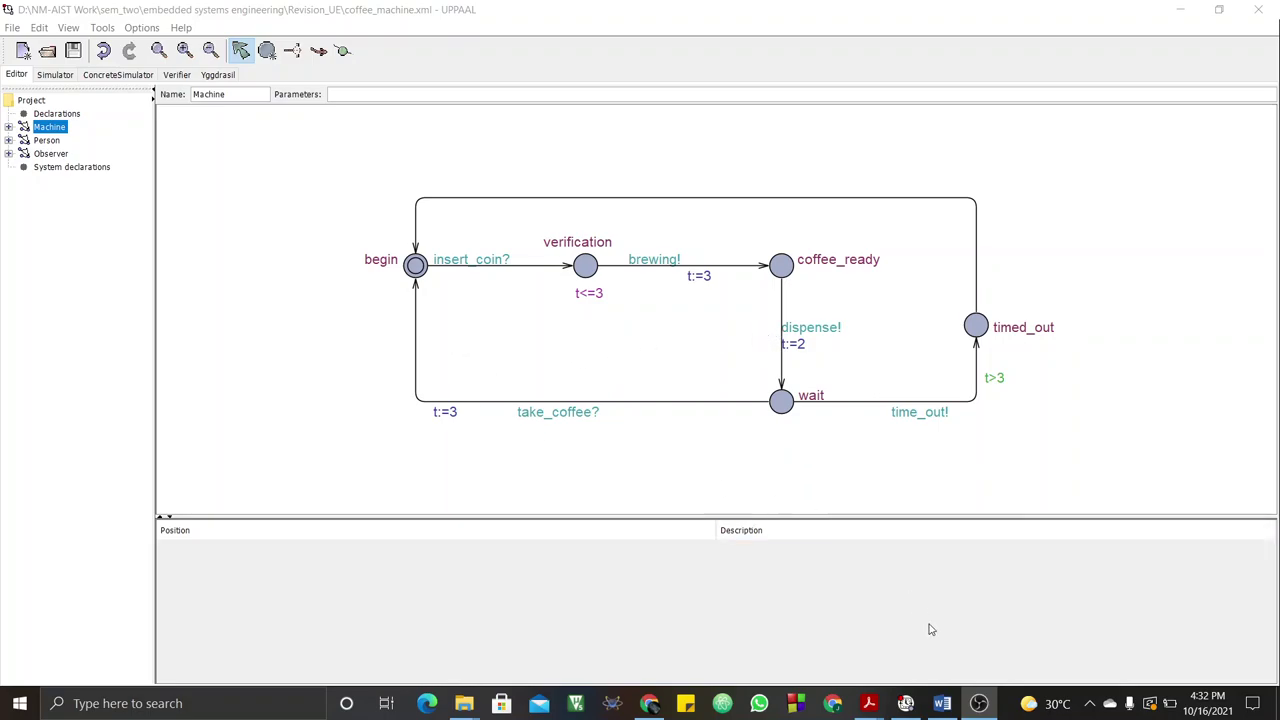
Switch to the Word document 'Assignmnet One.docx' from the taskbar.
click(943, 703)
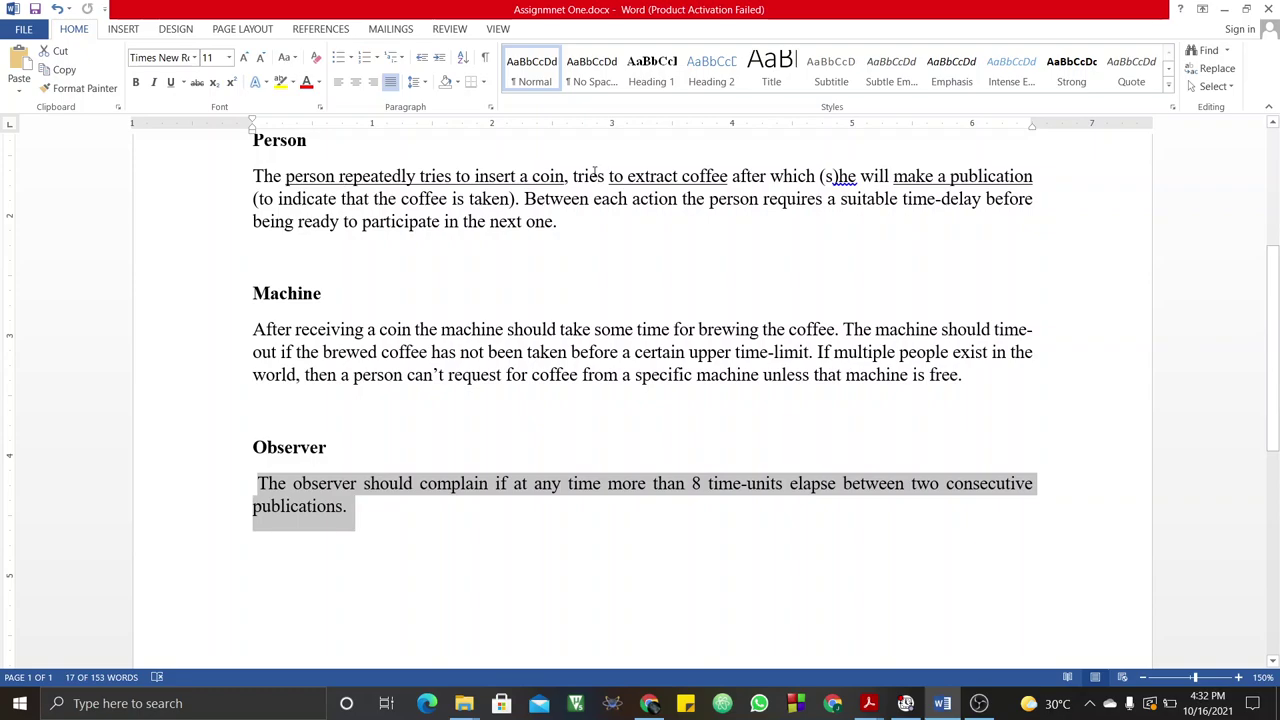
Highlight the Person time-delay and Machine time-out requirement sentences, then minimize Word.
click(589, 250)
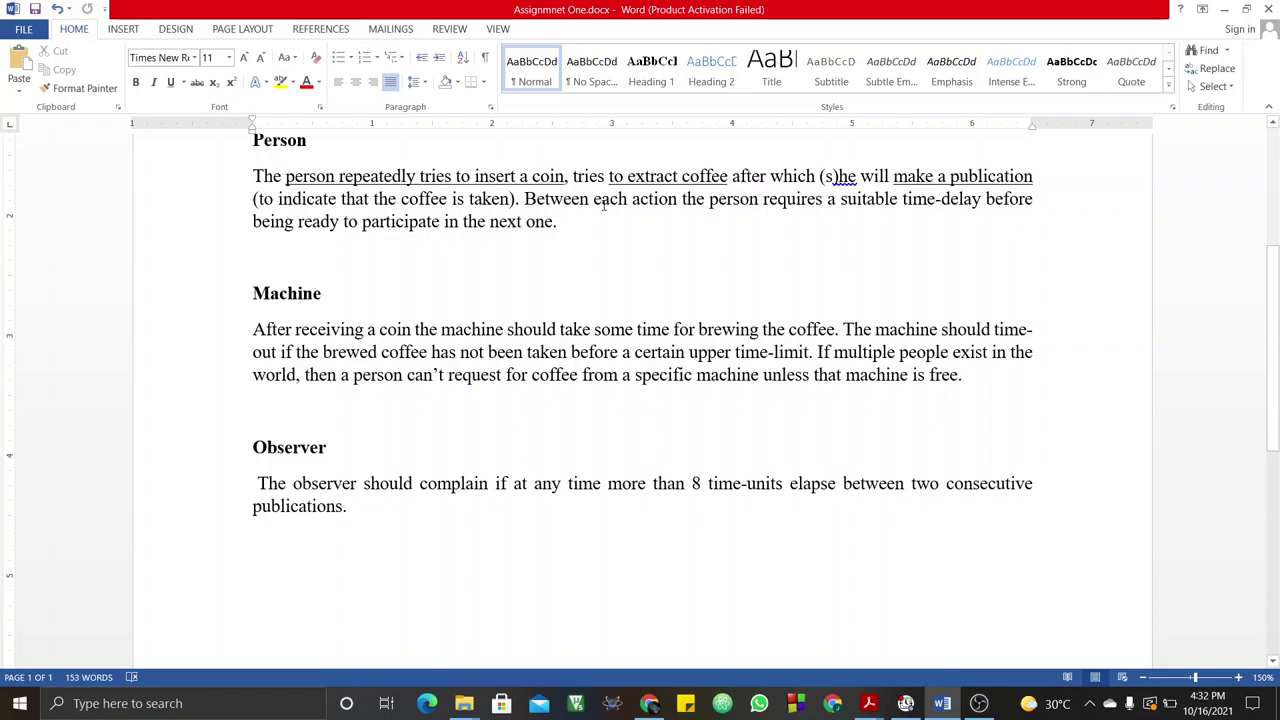
drag(591, 200, 871, 213)
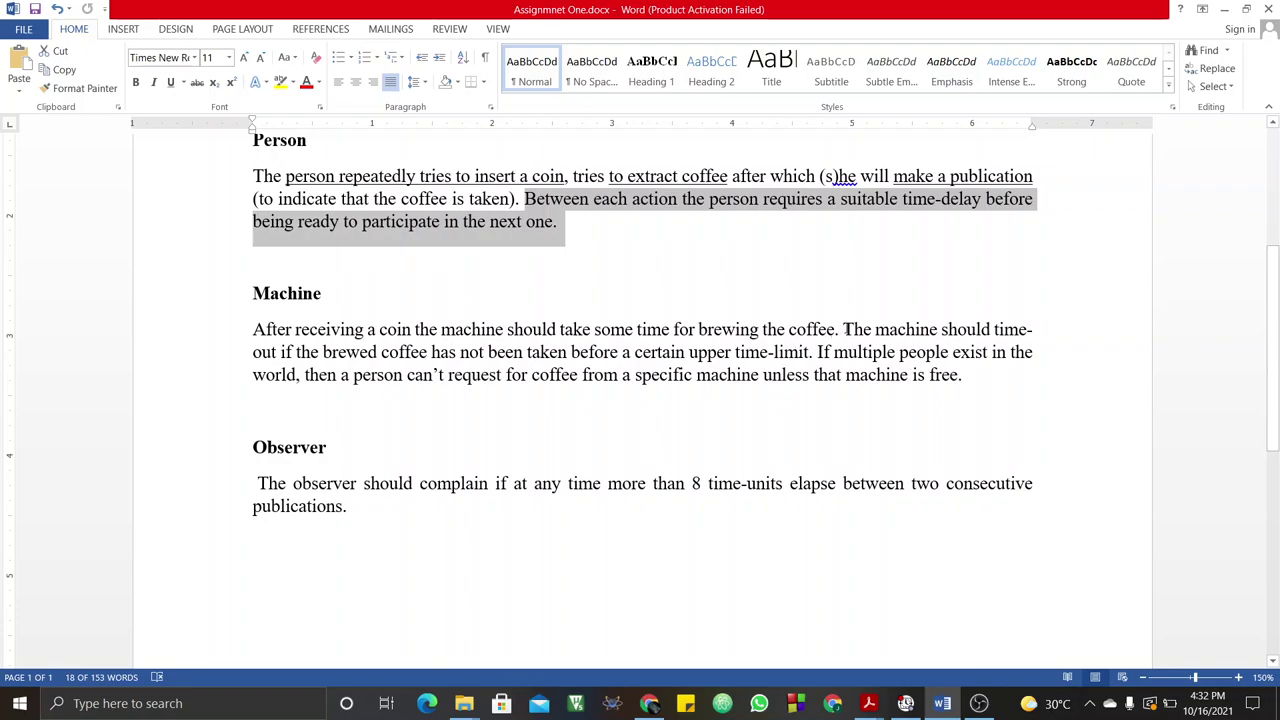
drag(845, 329, 799, 354)
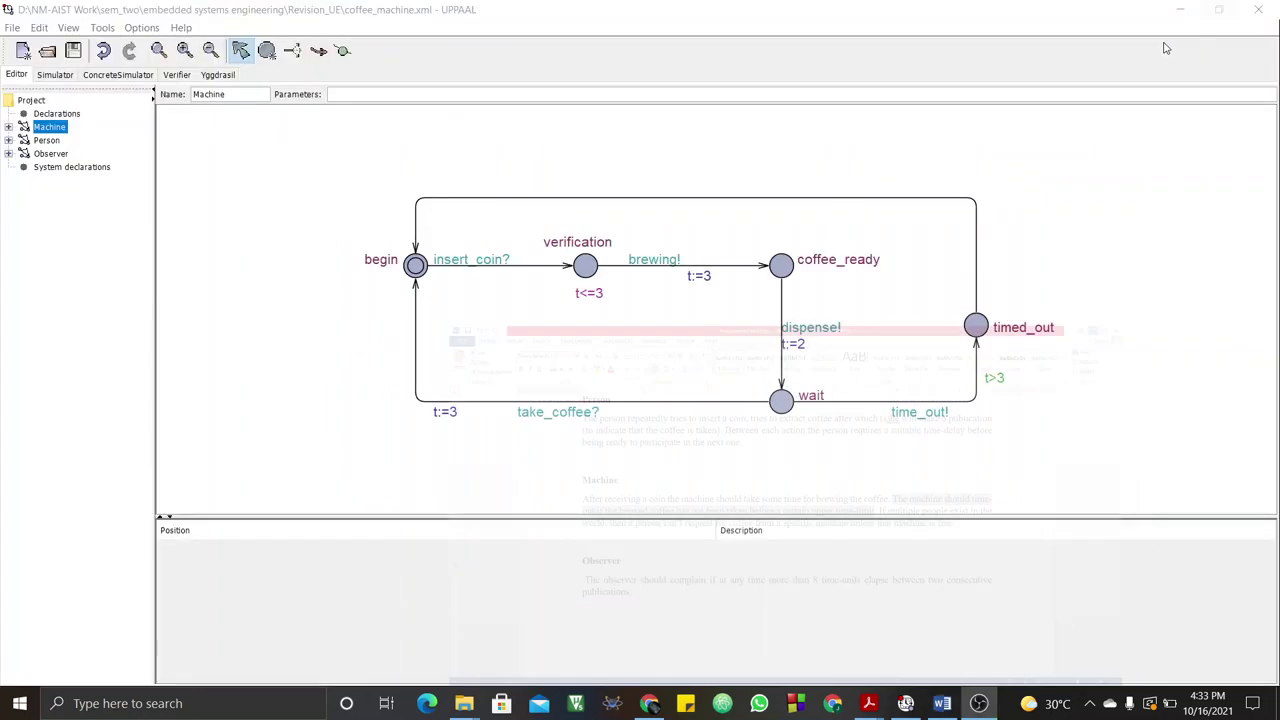
click(1224, 9)
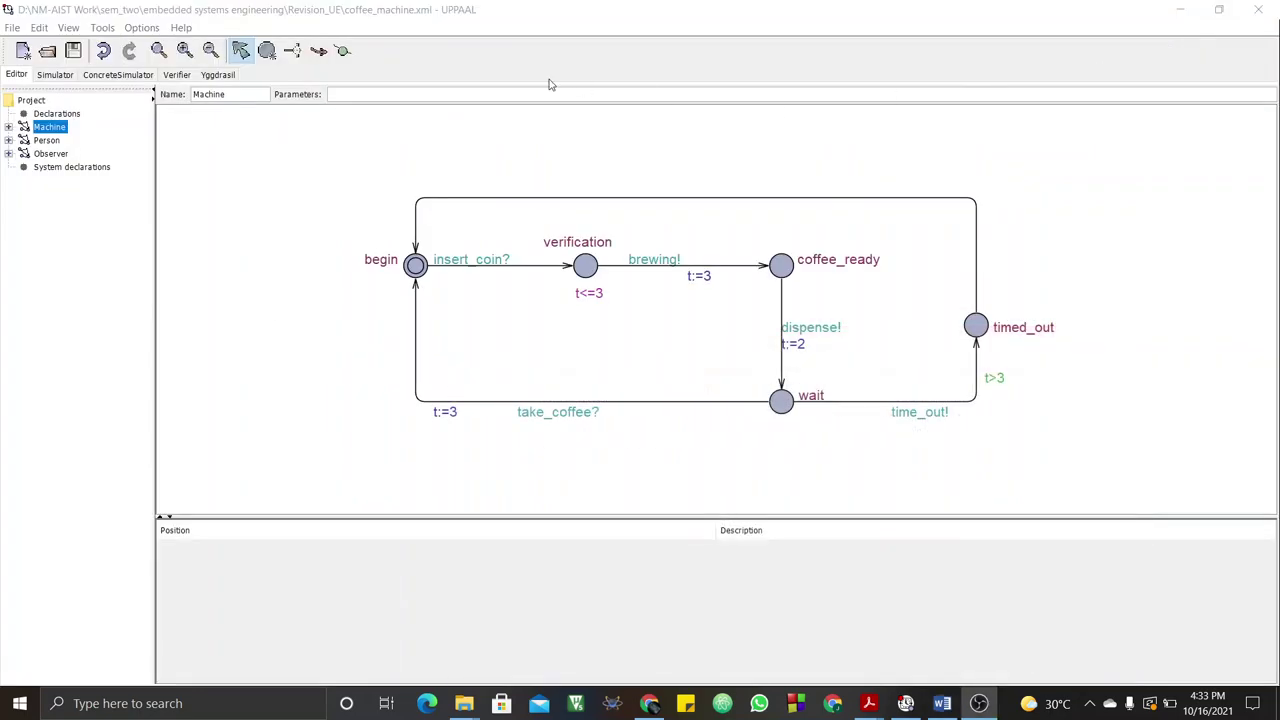
click(58, 114)
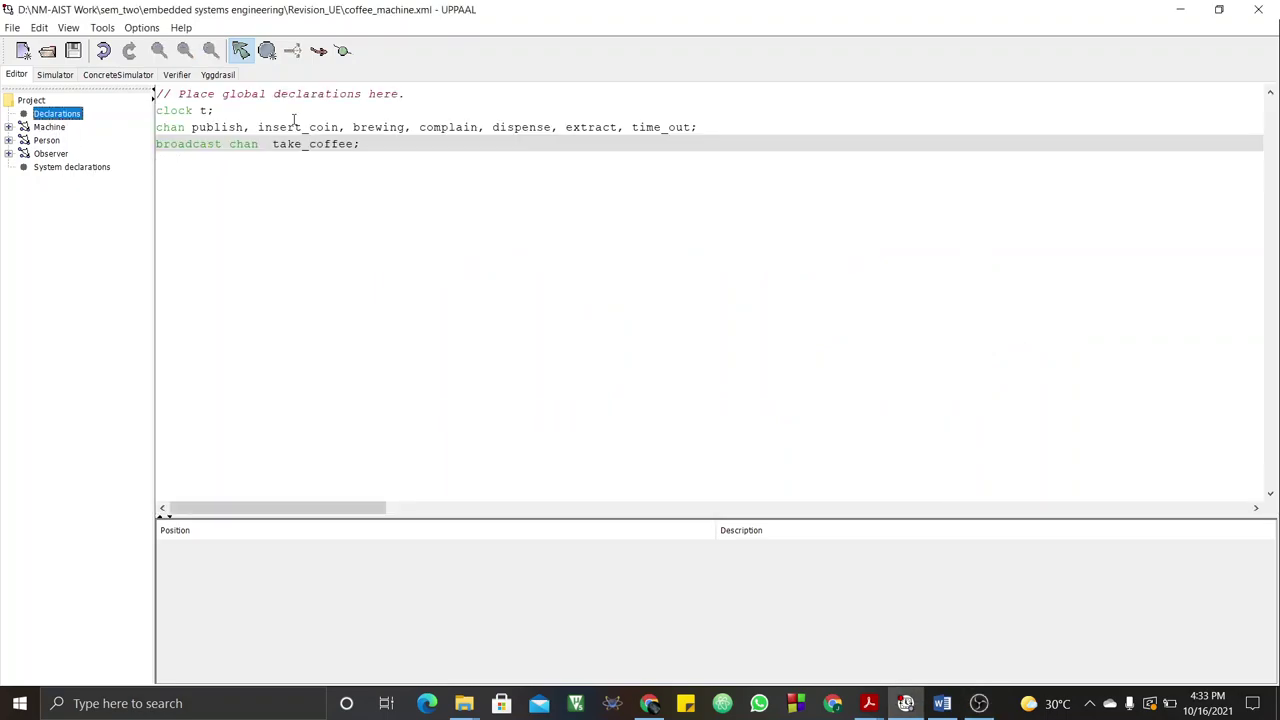
click(104, 29)
mouse_move(152, 34)
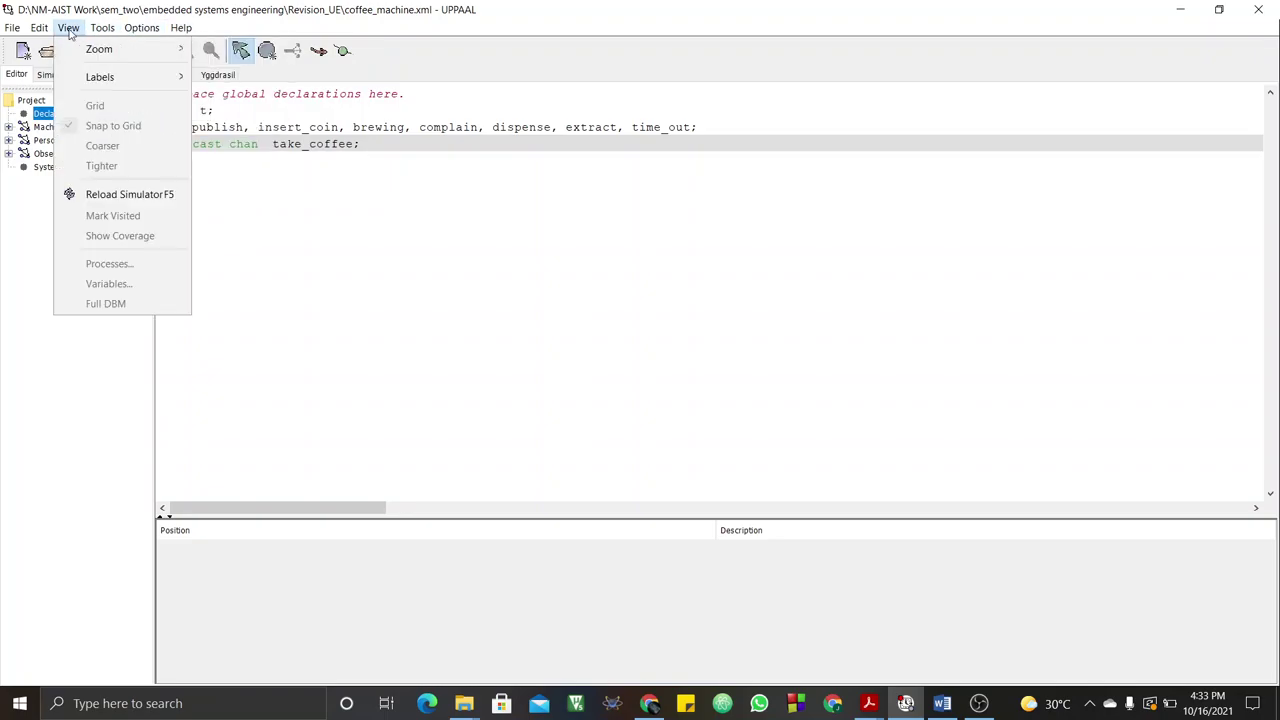
click(294, 186)
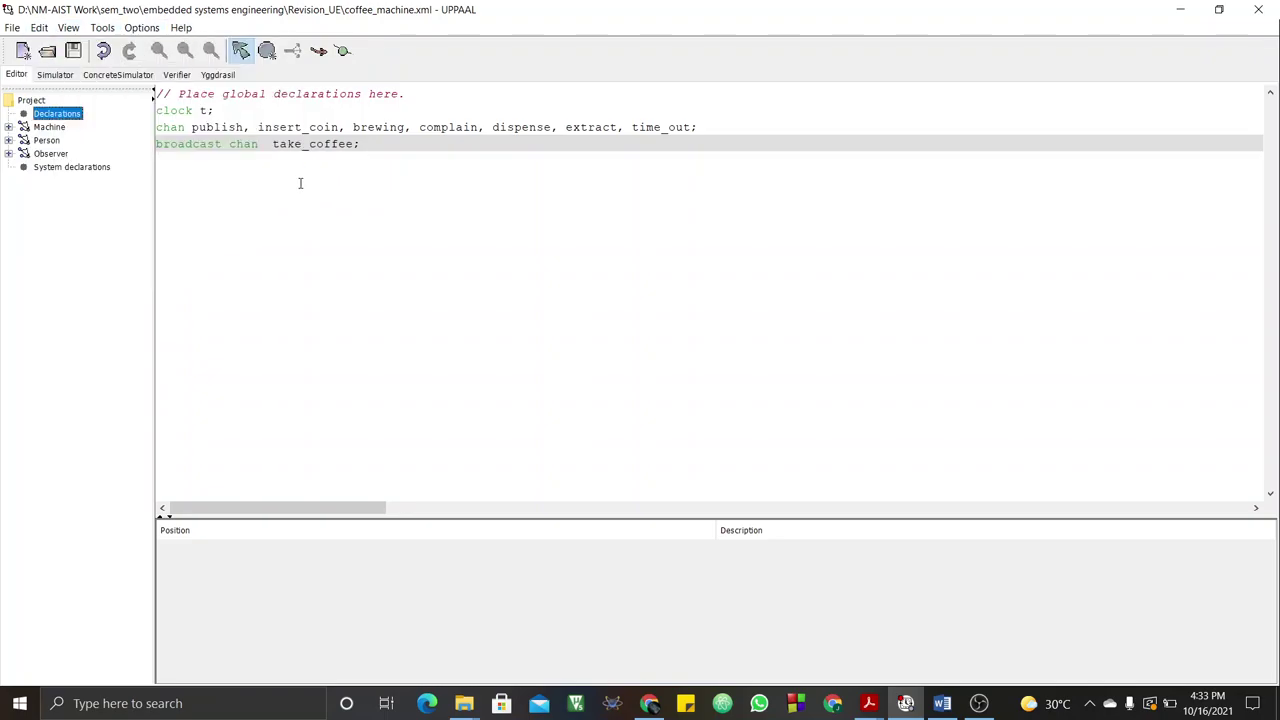
click(305, 168)
click(49, 129)
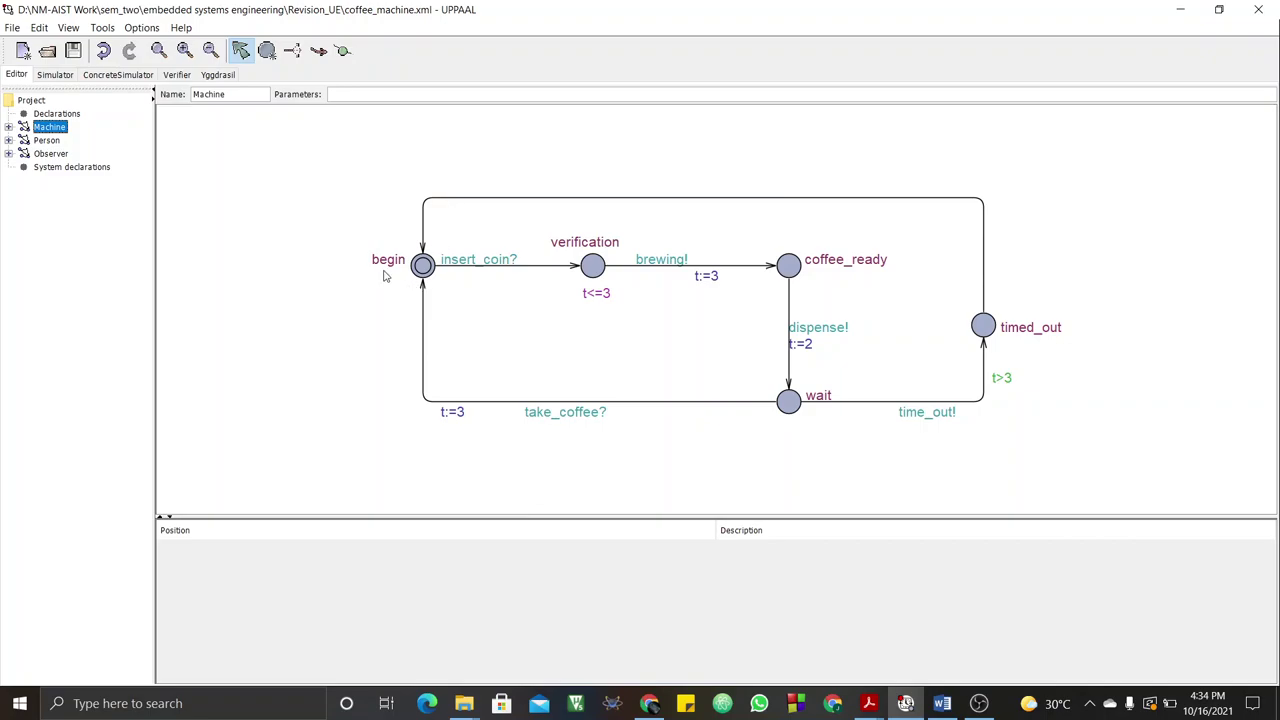
In the Person automaton, inspect the insert_coin edge's t:=0 update and close it unchanged.
click(45, 142)
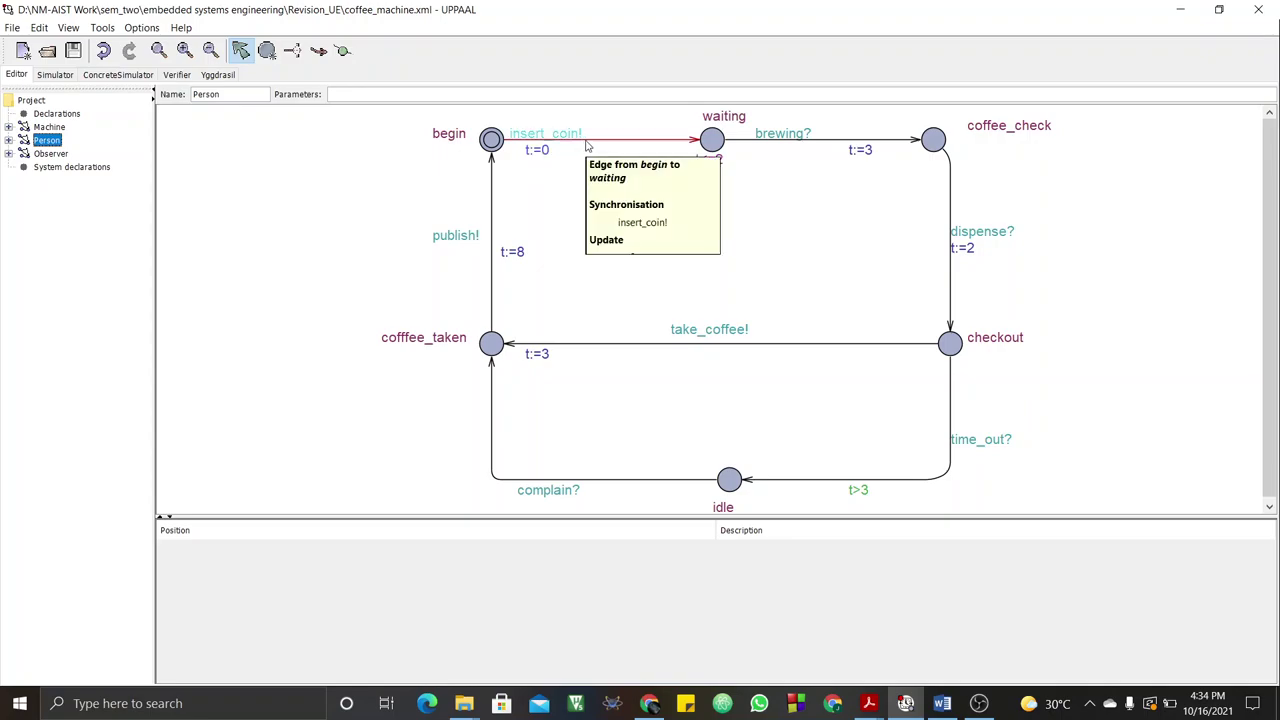
double_click(587, 146)
drag(607, 204, 275, 119)
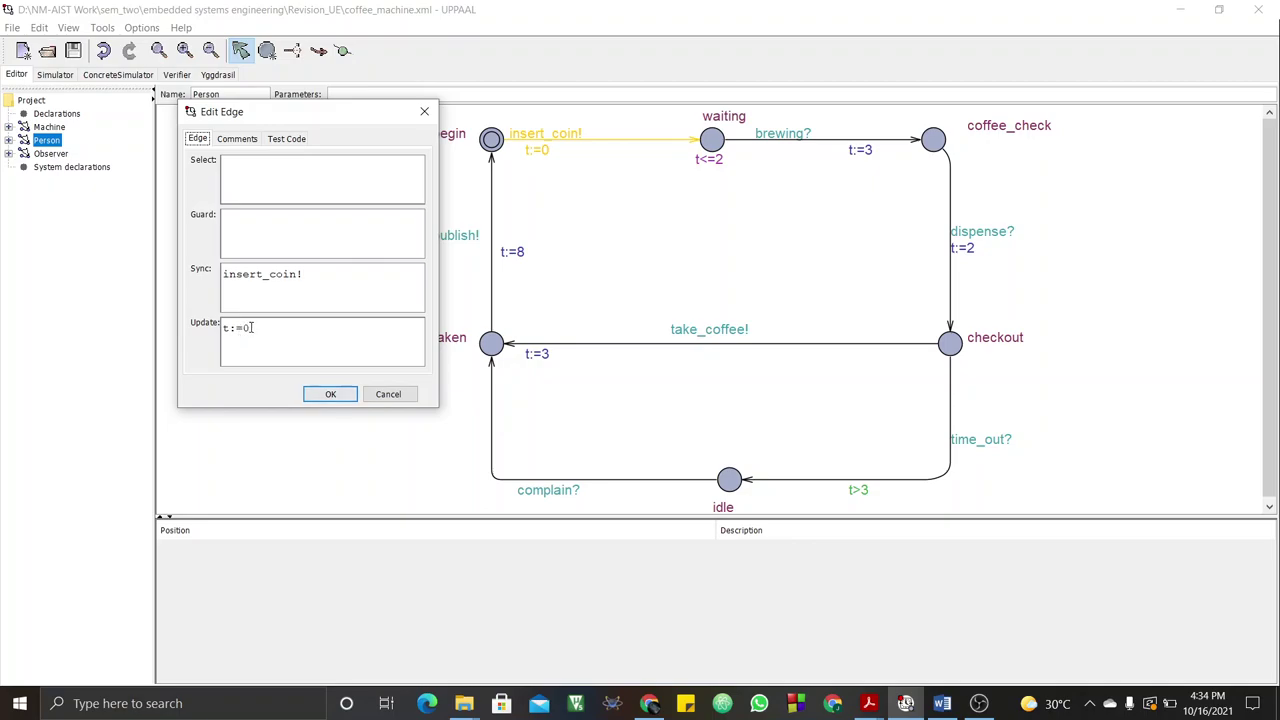
triple_click(252, 327)
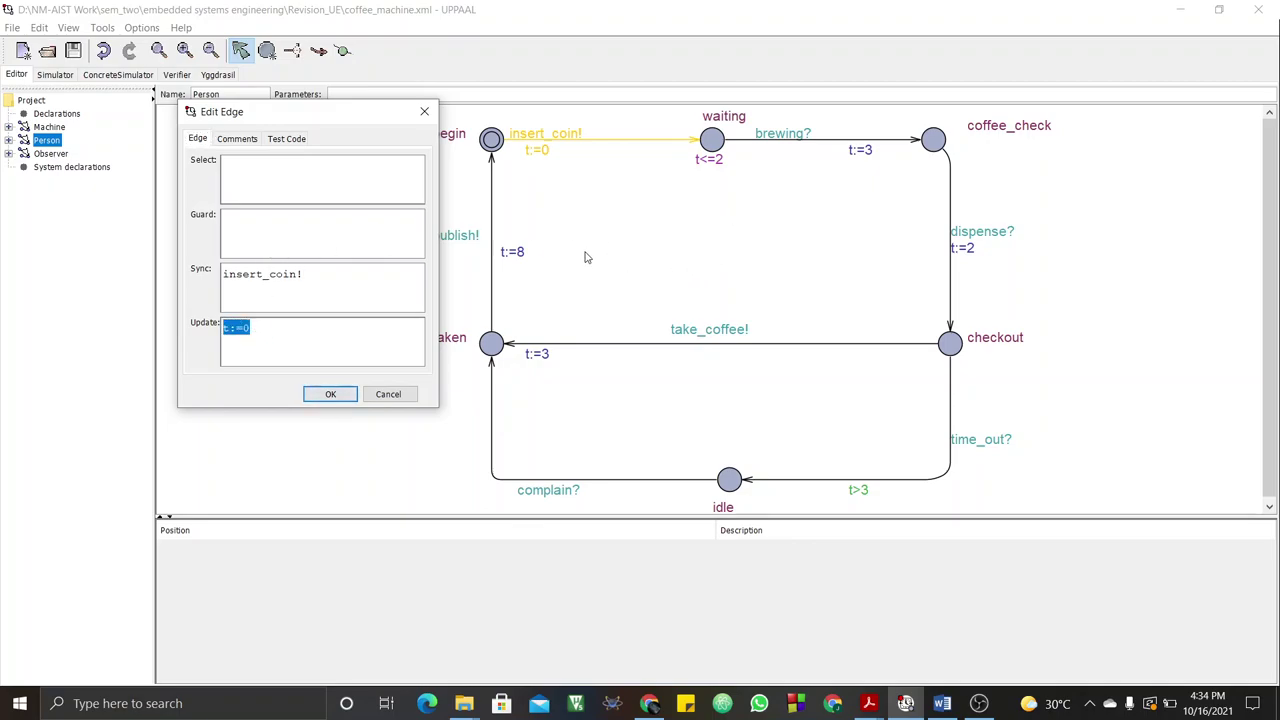
click(255, 234)
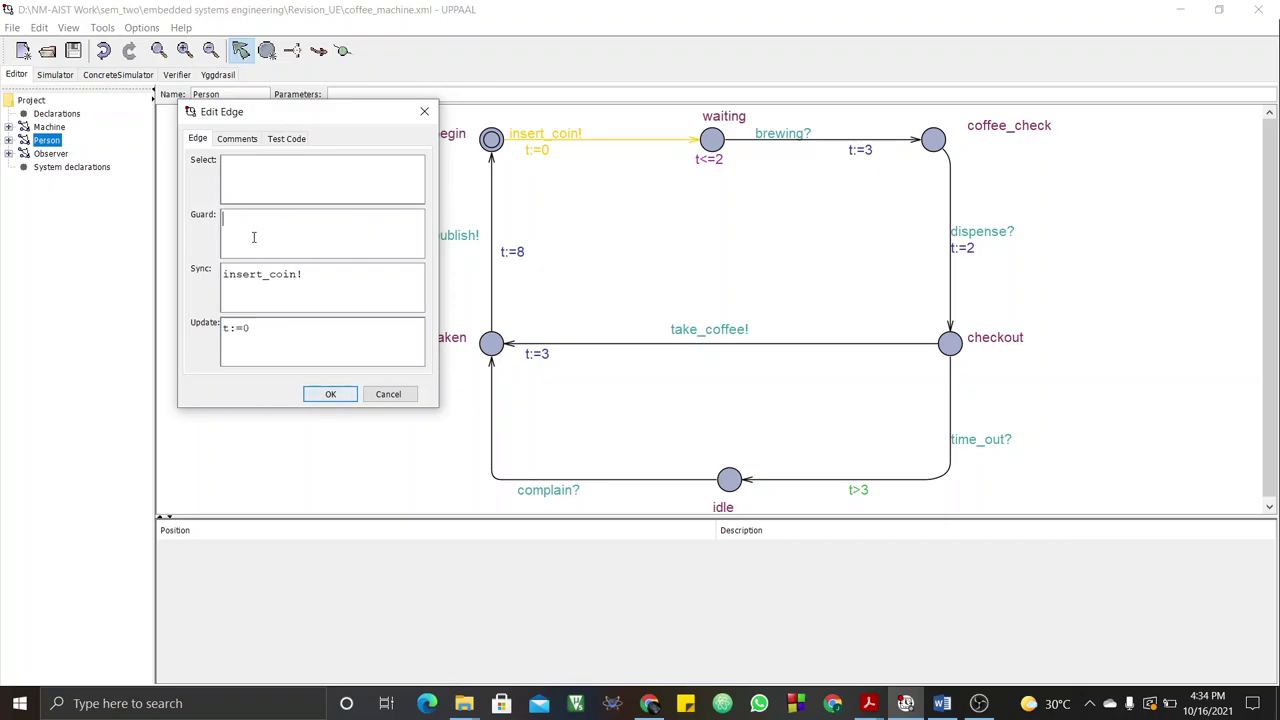
click(312, 393)
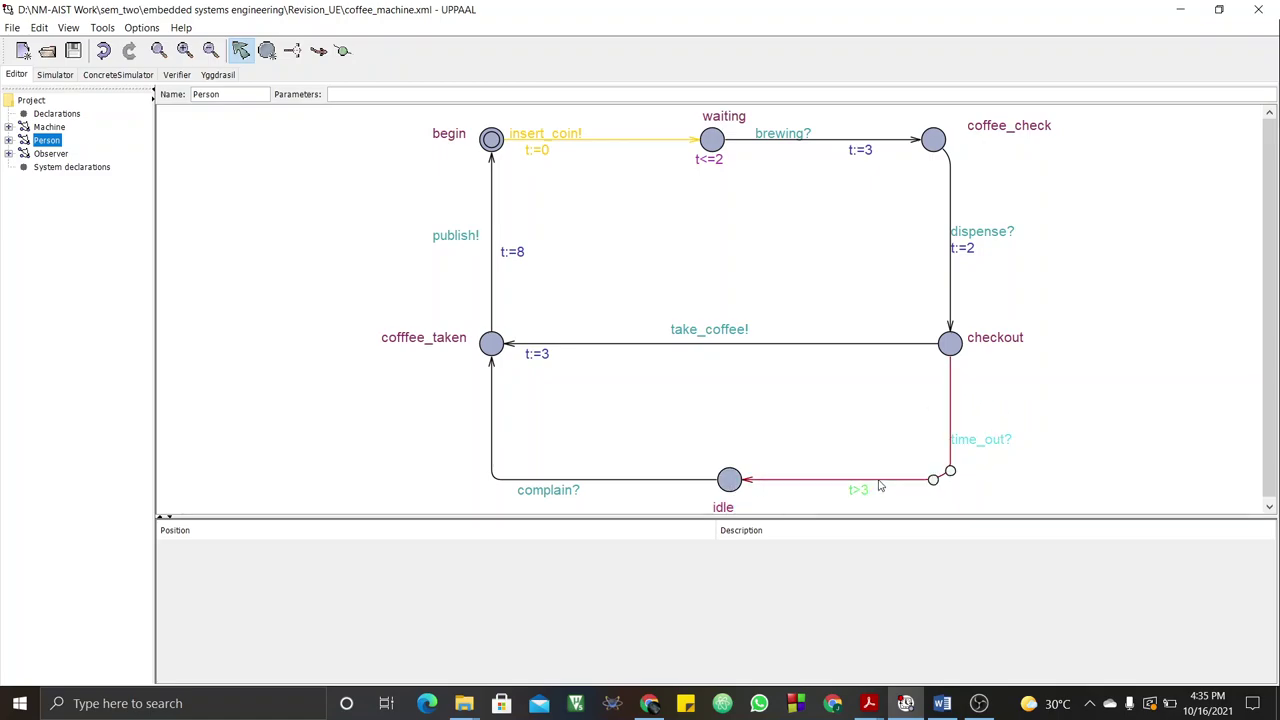
mouse_move(880, 486)
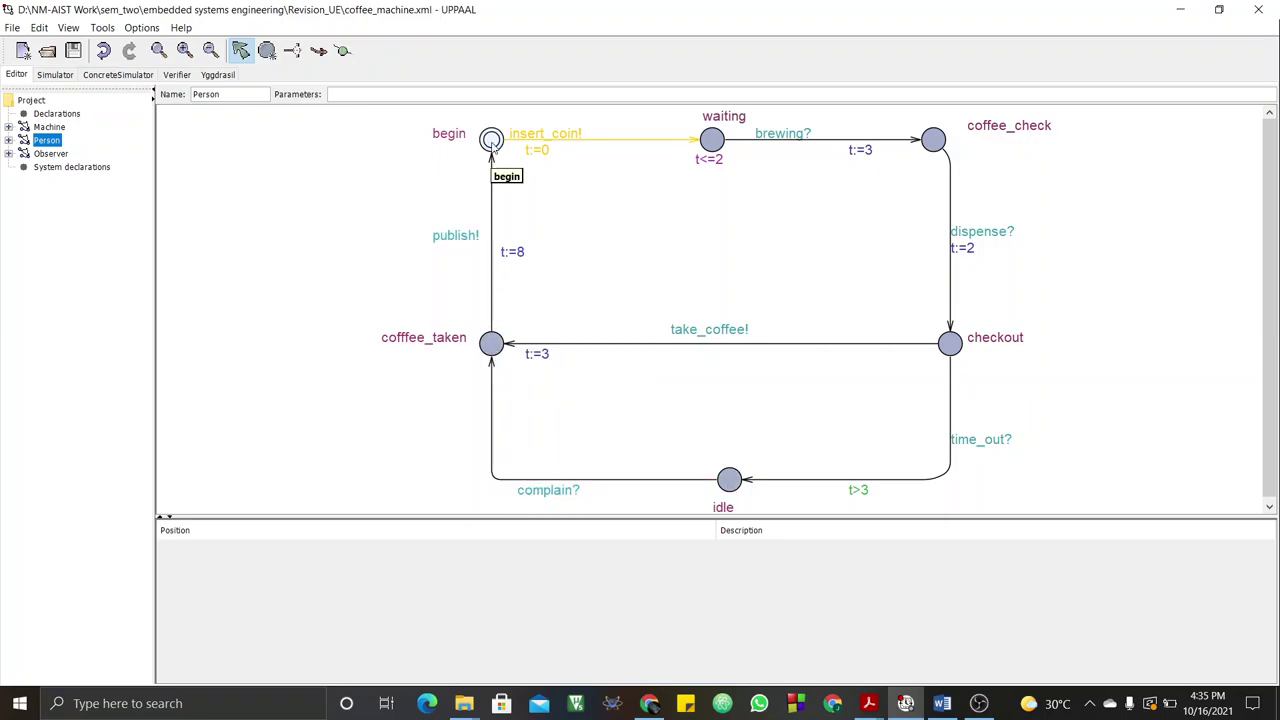
Verify the Observer's complain edge has guard t>8, then go back to the Person automaton.
click(52, 154)
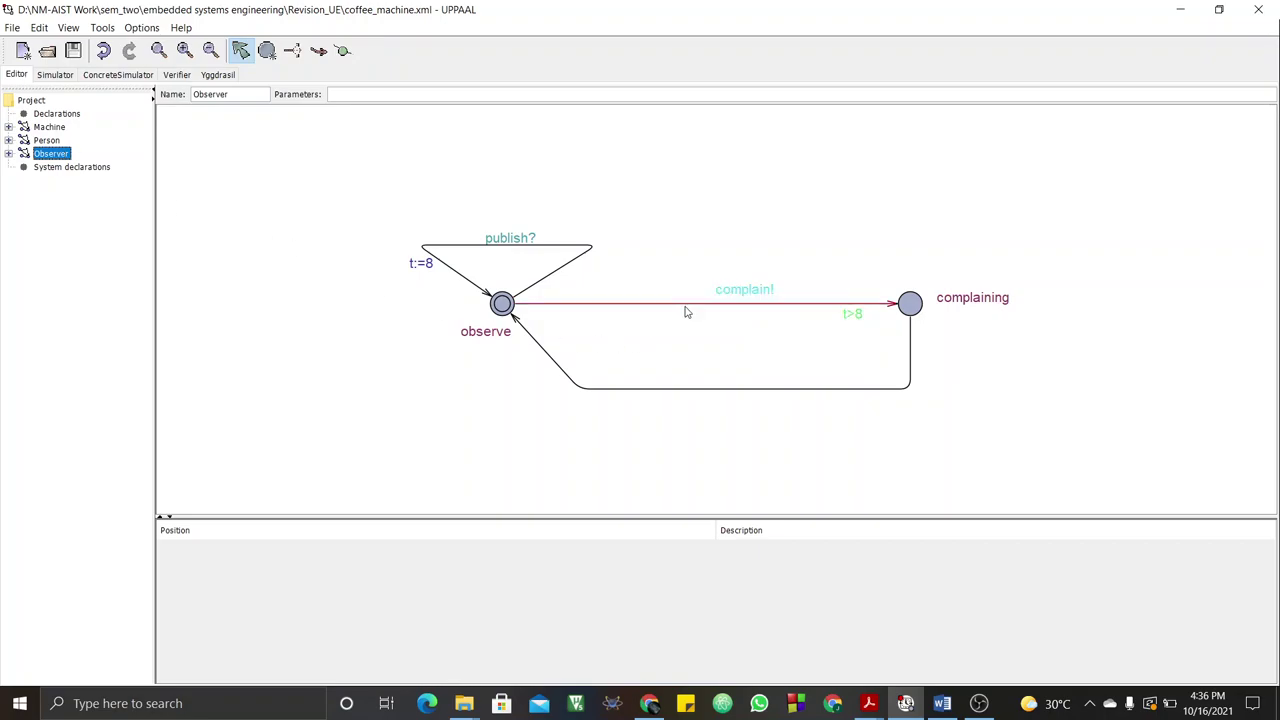
double_click(717, 308)
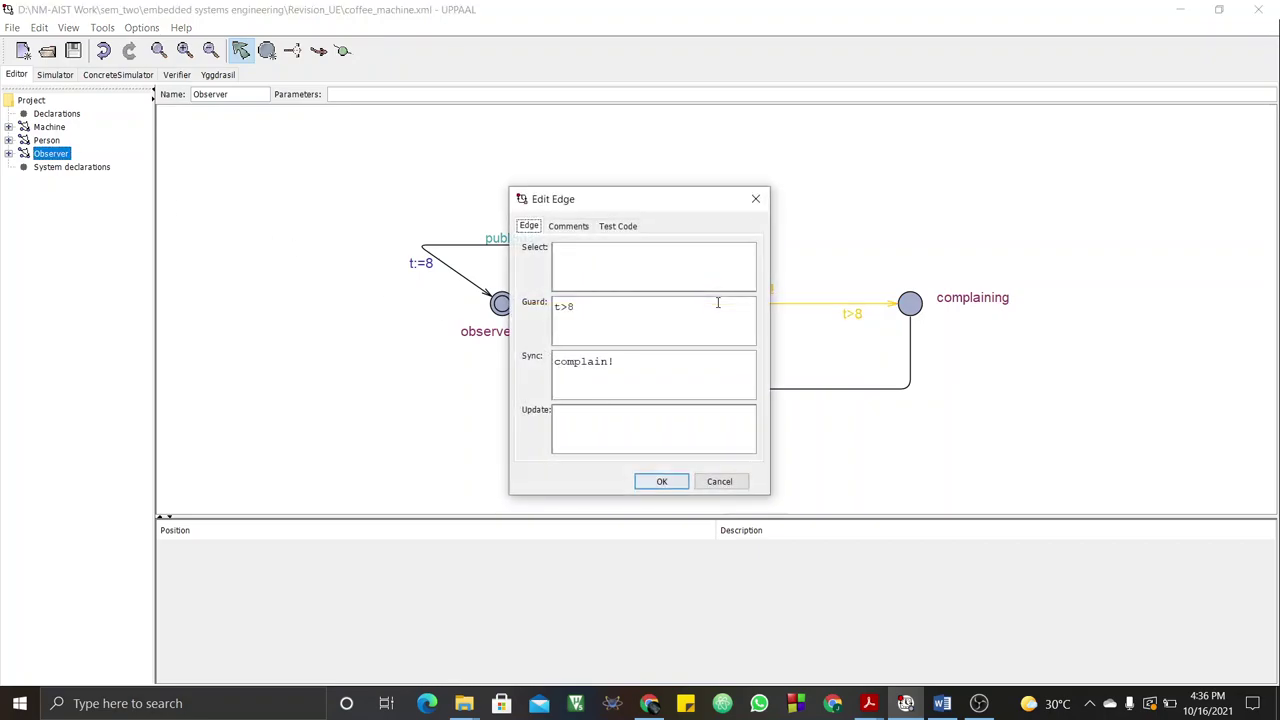
drag(674, 206, 368, 167)
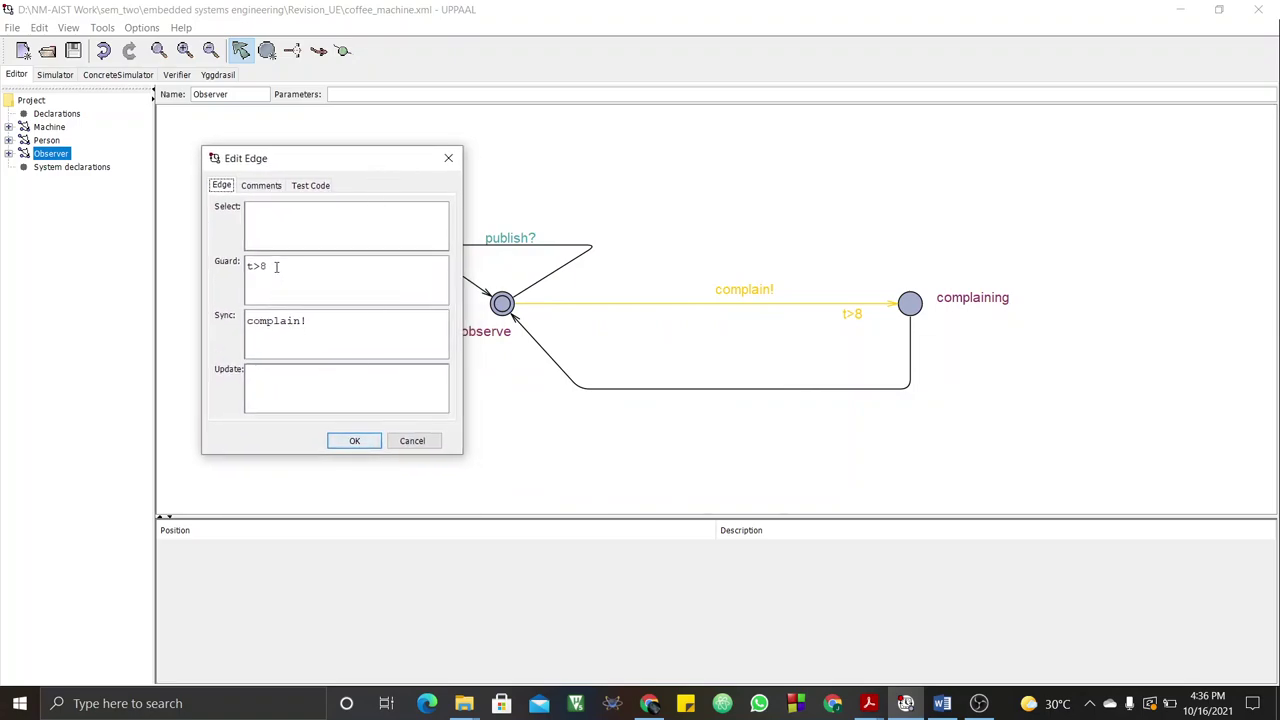
drag(272, 266, 250, 267)
click(353, 442)
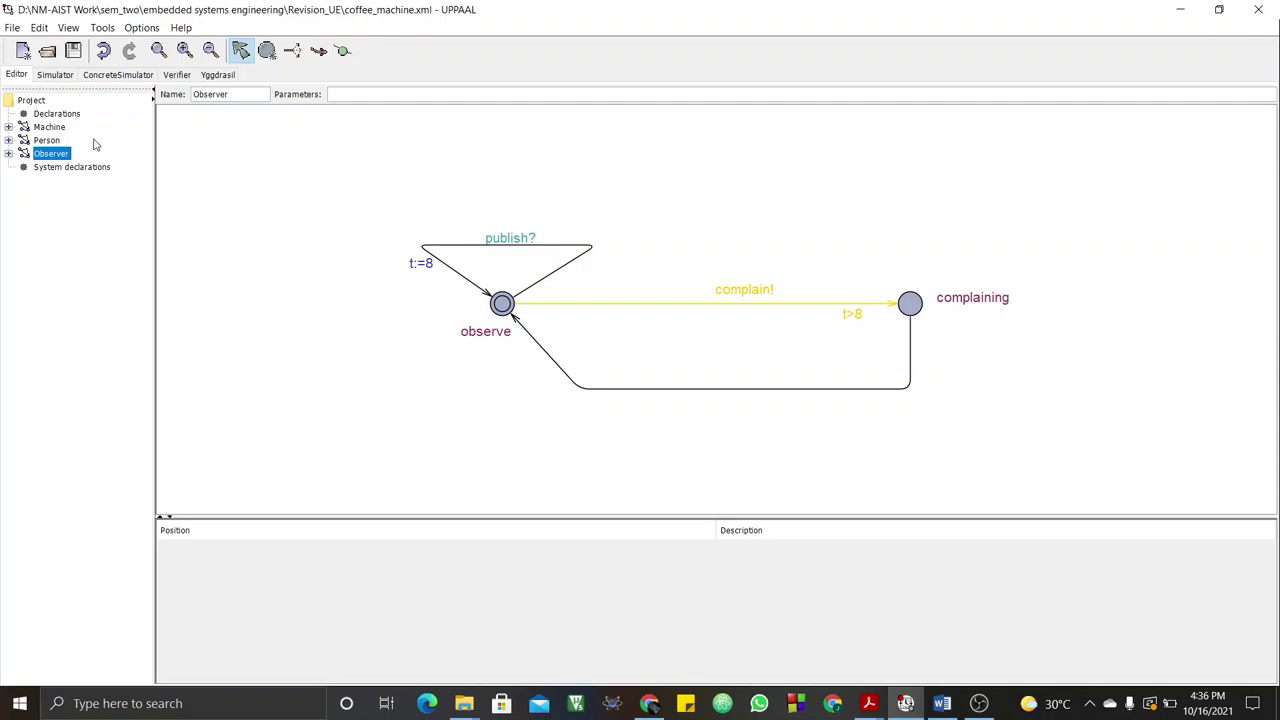
click(44, 141)
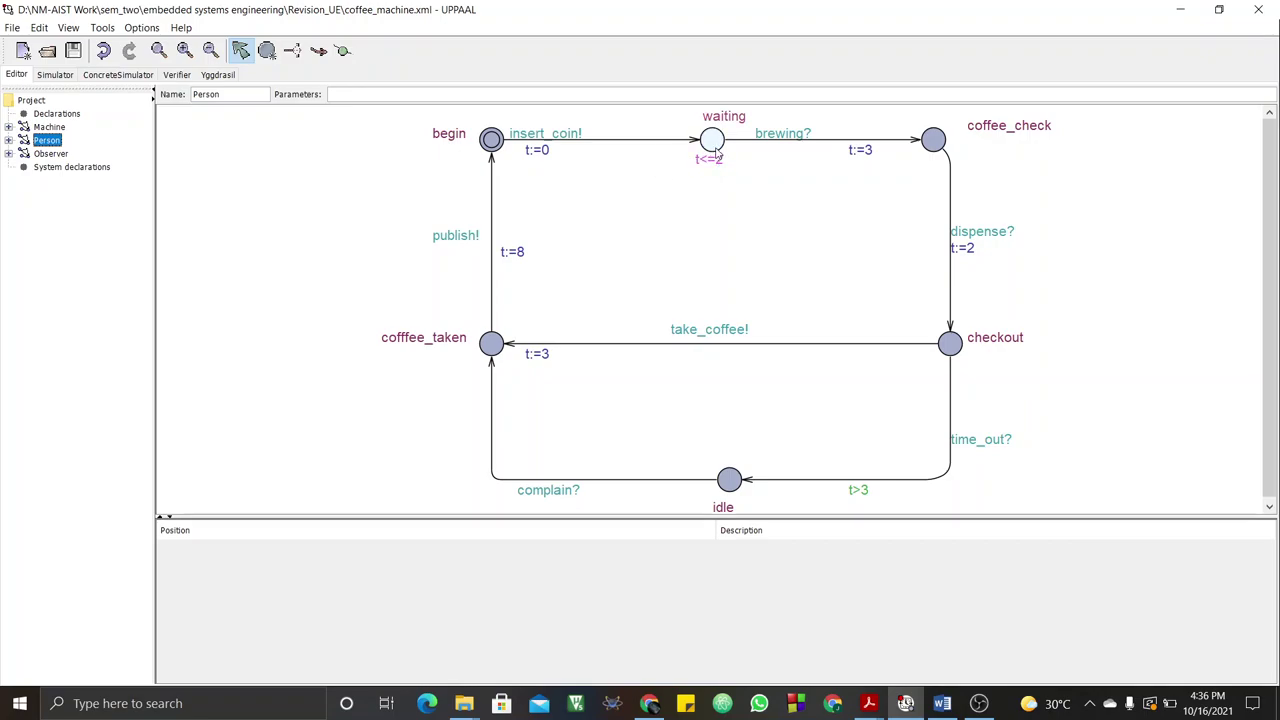
double_click(714, 141)
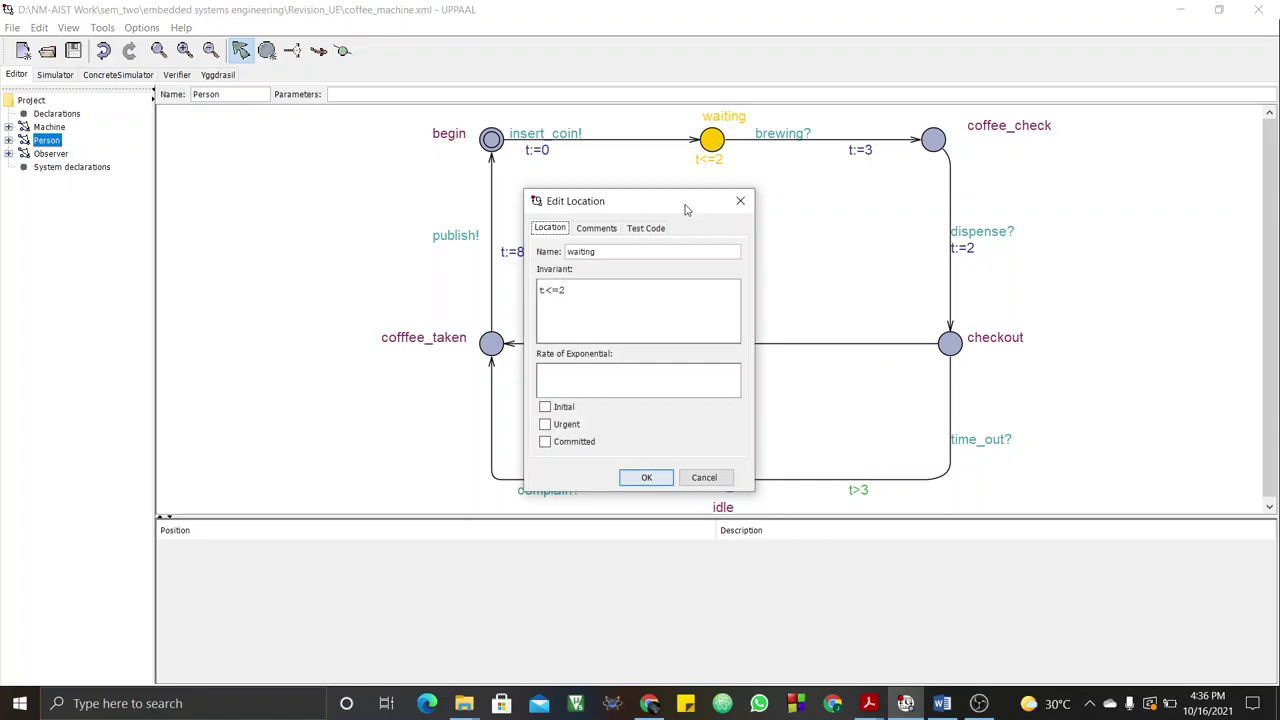
drag(675, 201, 361, 147)
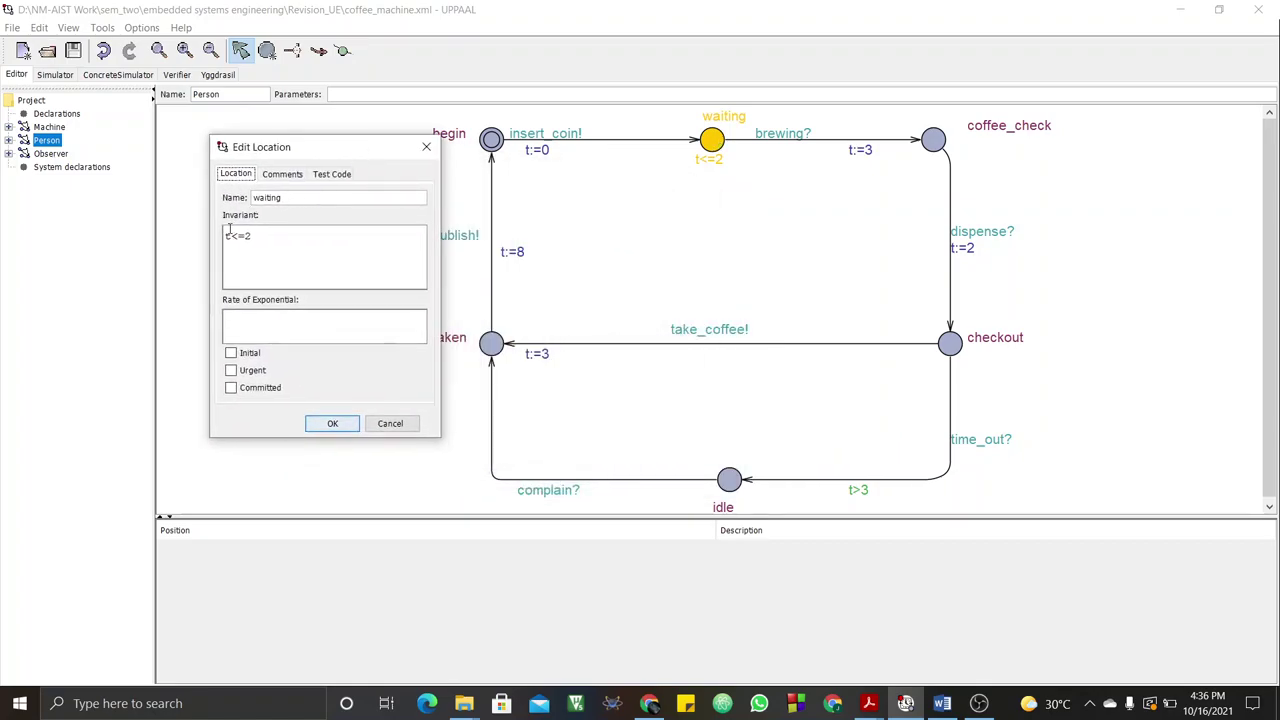
drag(257, 234, 223, 236)
click(331, 422)
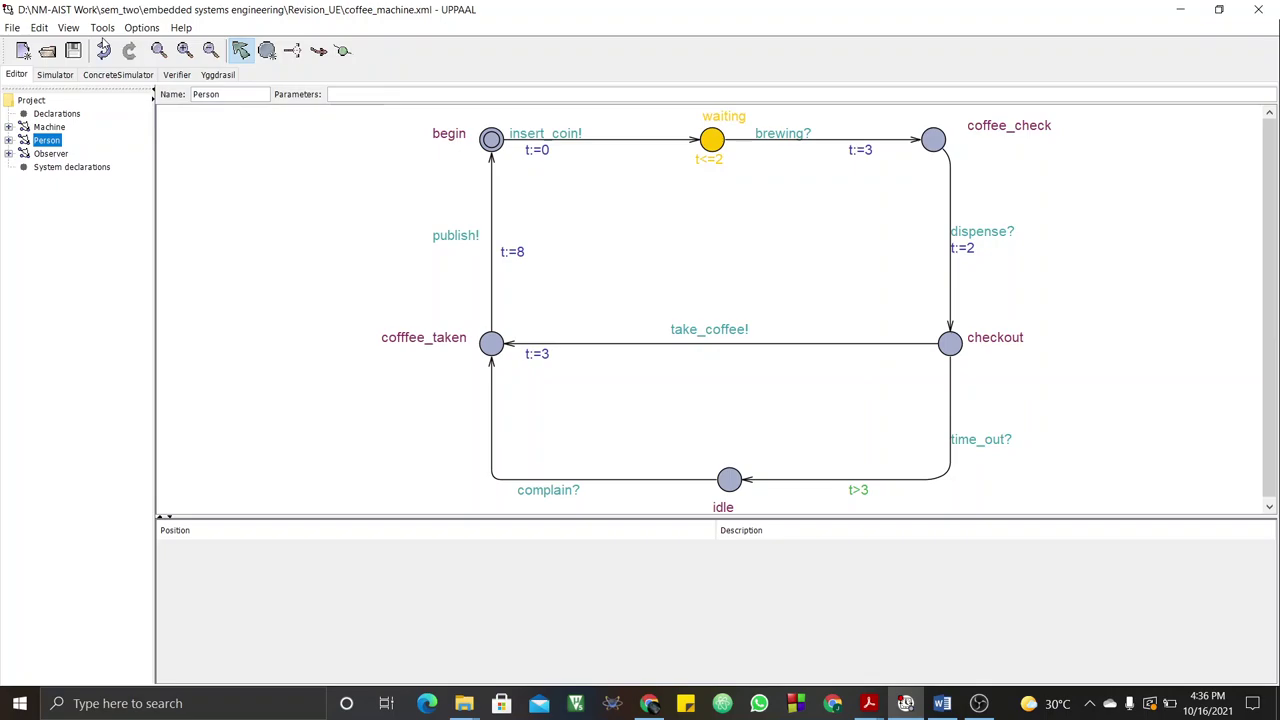
click(138, 27)
mouse_move(128, 50)
mouse_move(104, 30)
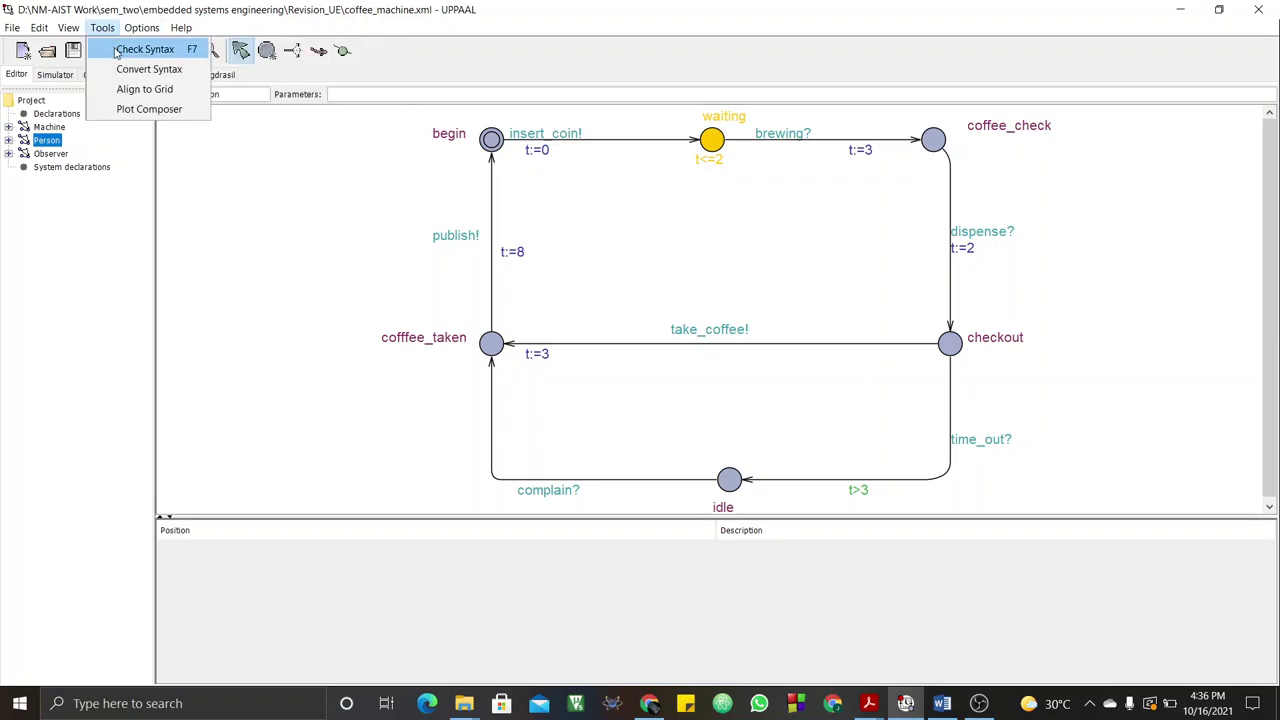
Run Check Syntax on the coffee-machine model and switch to the Simulator.
click(143, 49)
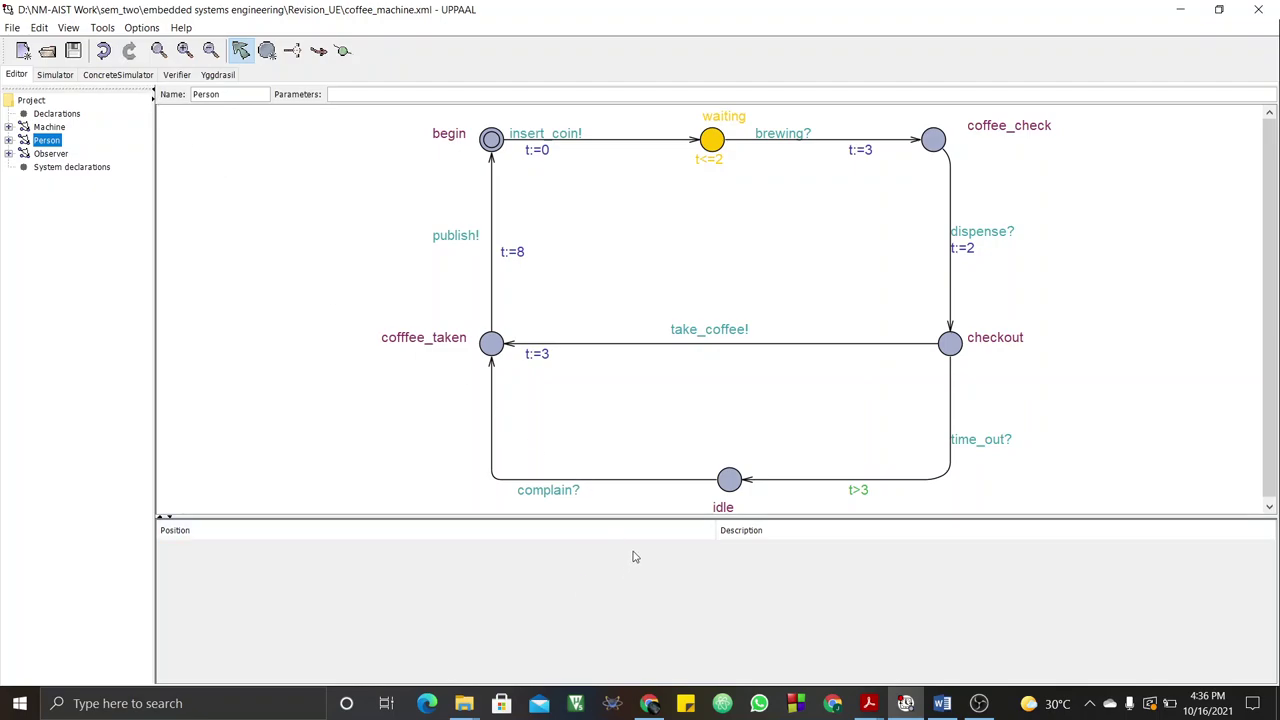
click(56, 76)
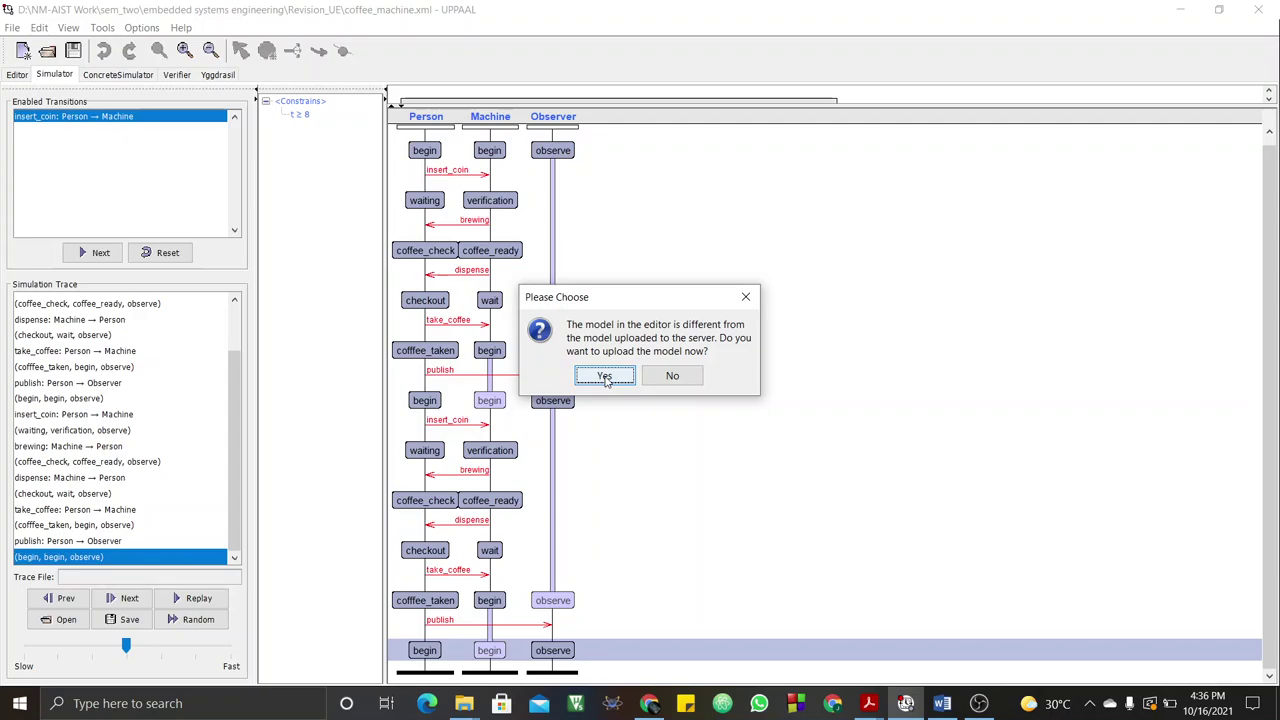
Upload the edited model and enlarge the message sequence chart to fill the panel.
click(605, 377)
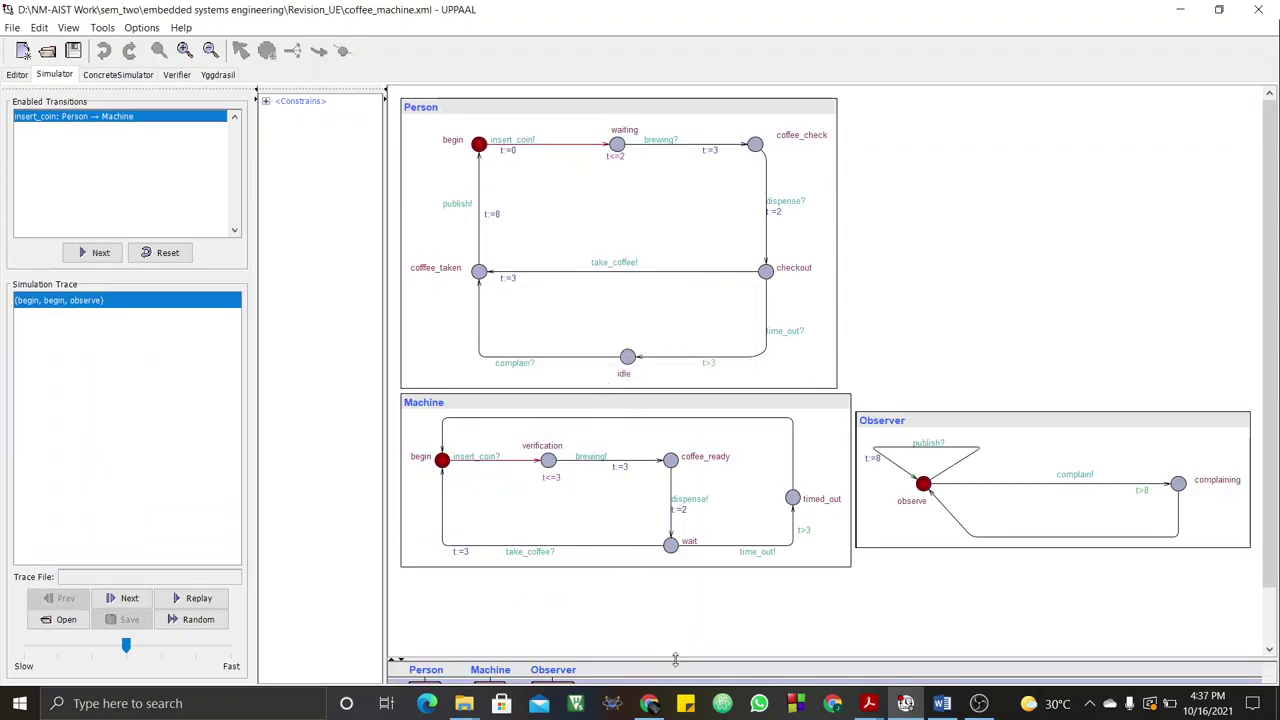
drag(681, 391, 684, 97)
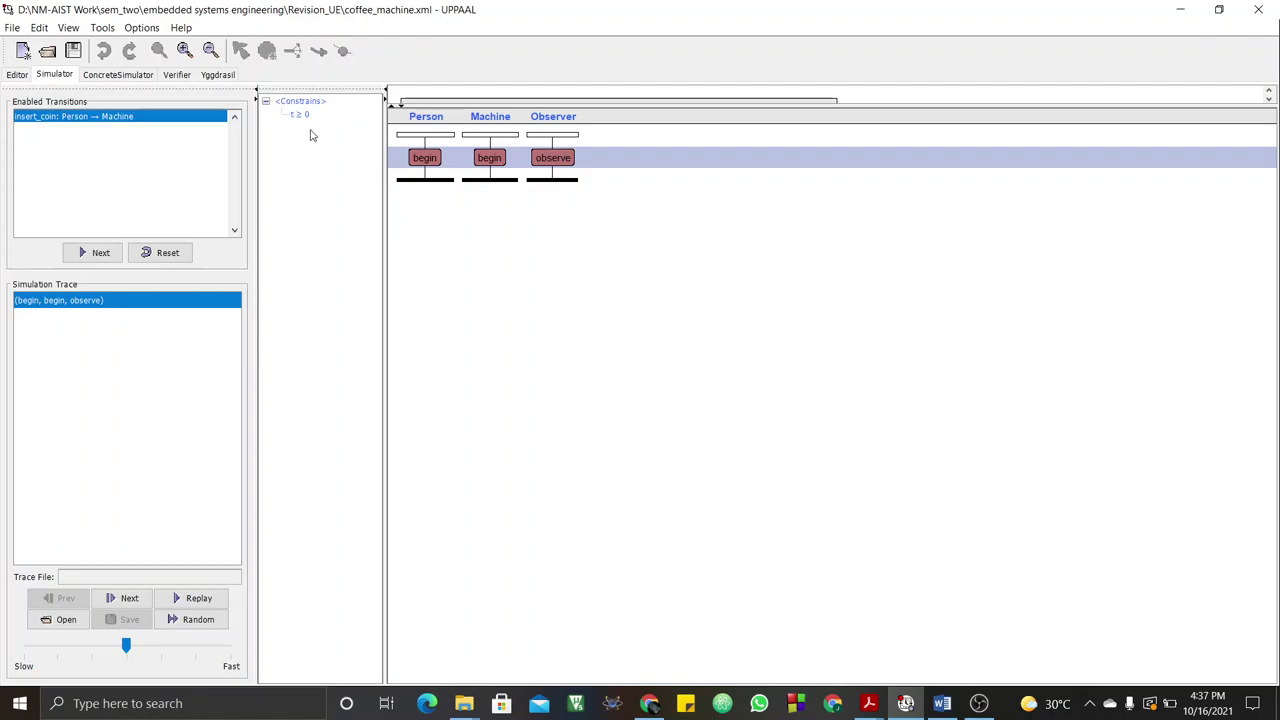
Step through insert_coin, brewing, dispense, take_coffee and publish back to (begin, begin, observe).
click(95, 256)
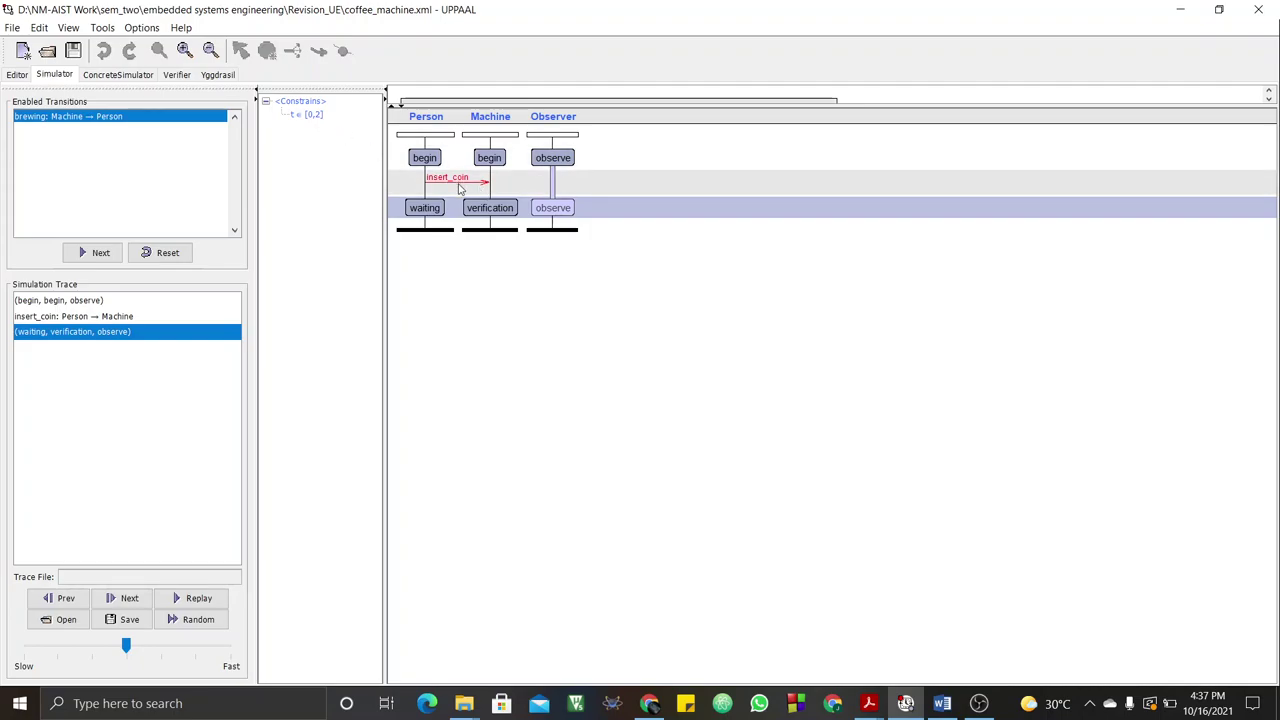
click(101, 253)
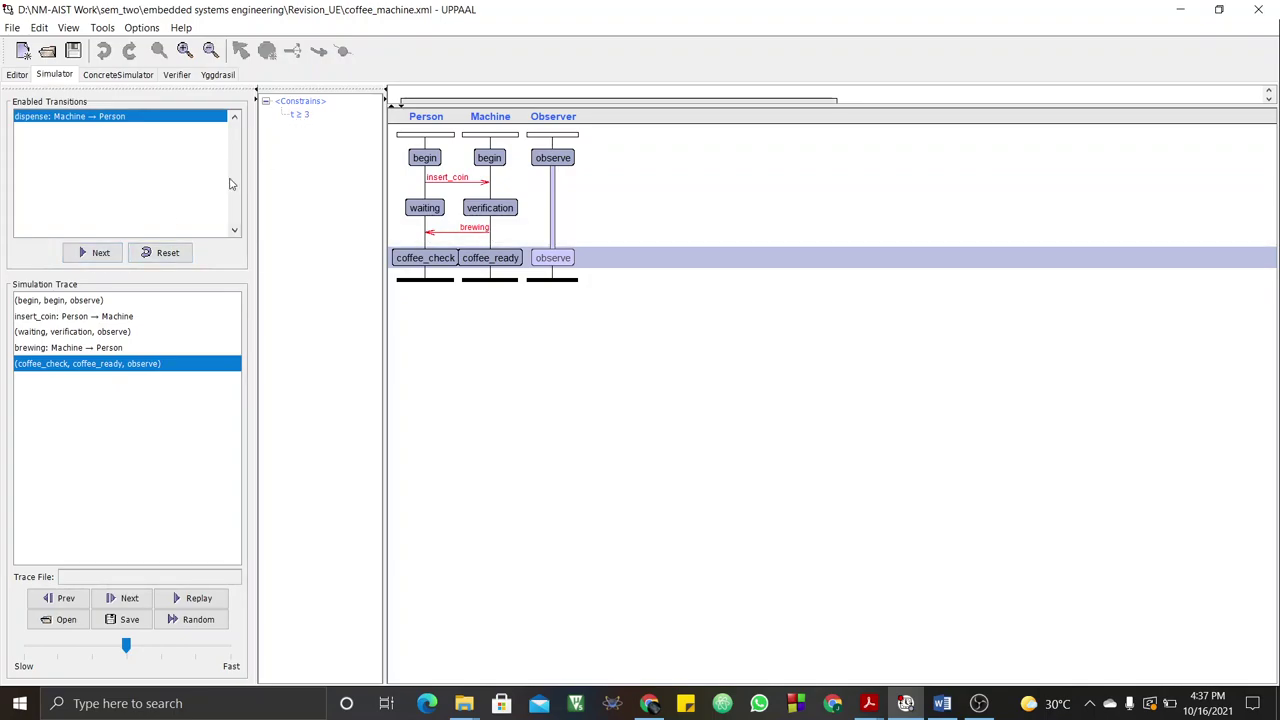
click(98, 255)
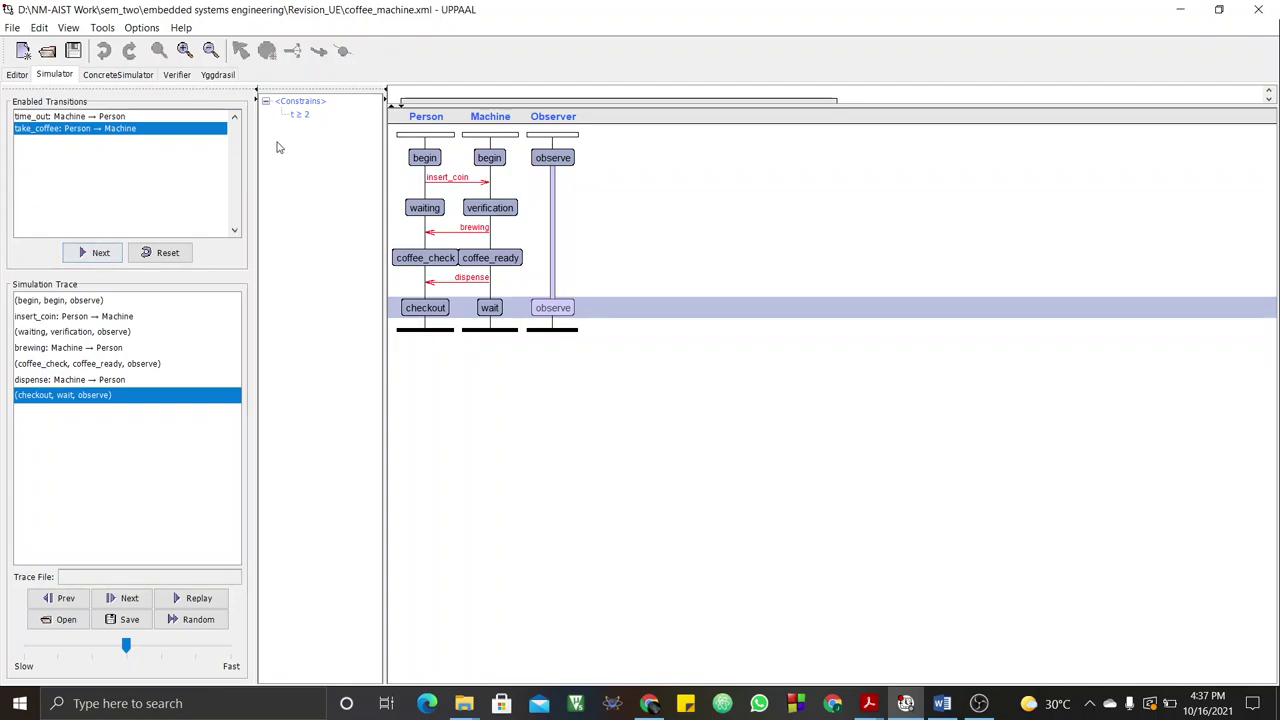
click(93, 255)
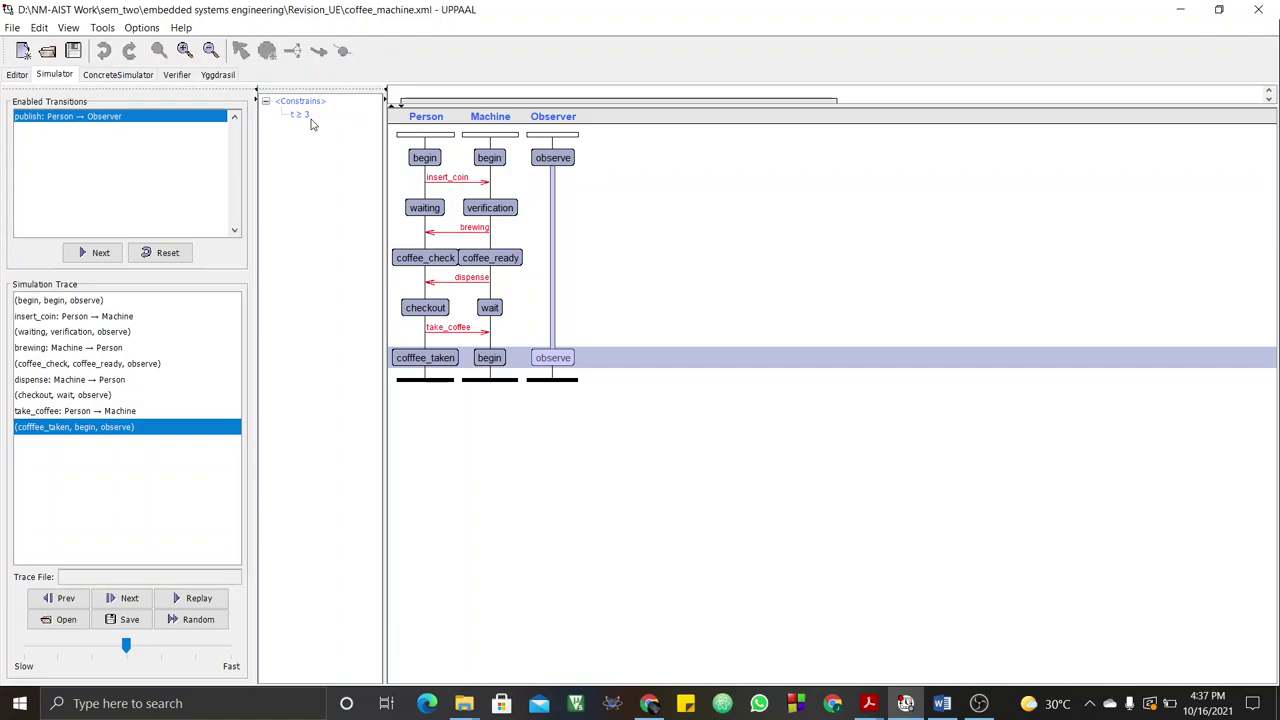
click(94, 253)
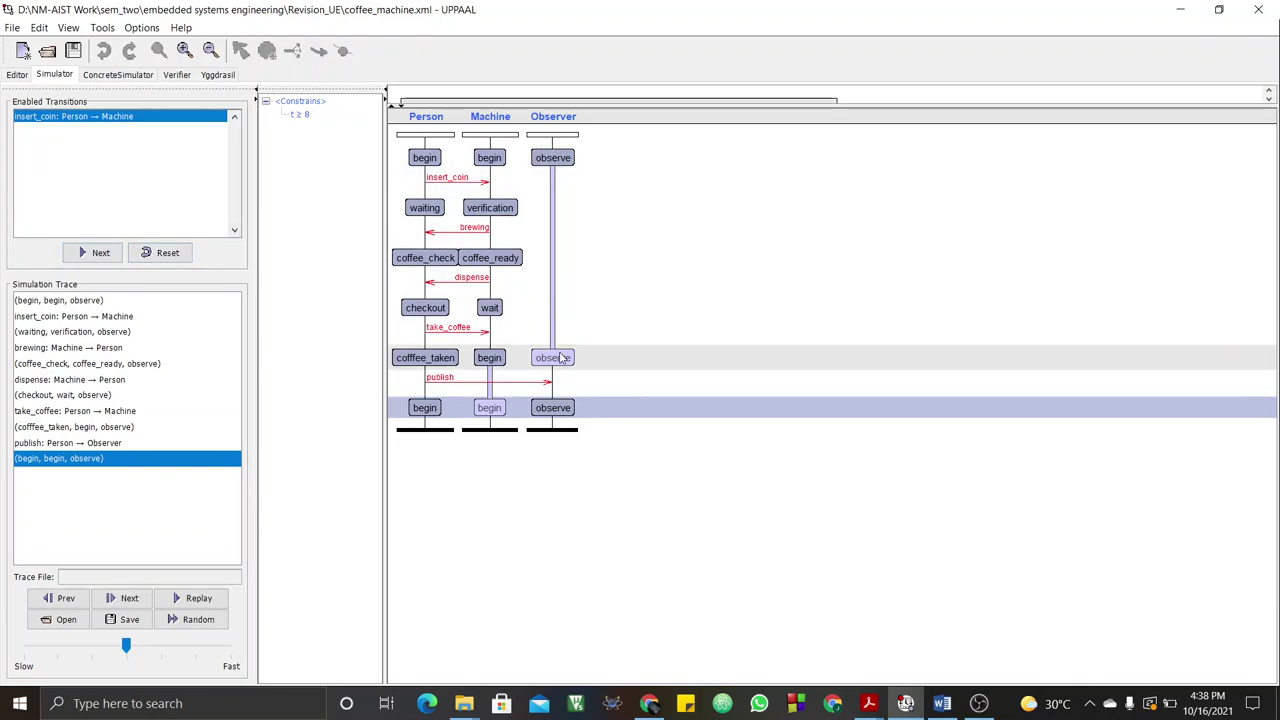
Simulate a second full cycle: insert_coin, brewing, dispense, take_coffee, publish.
click(101, 257)
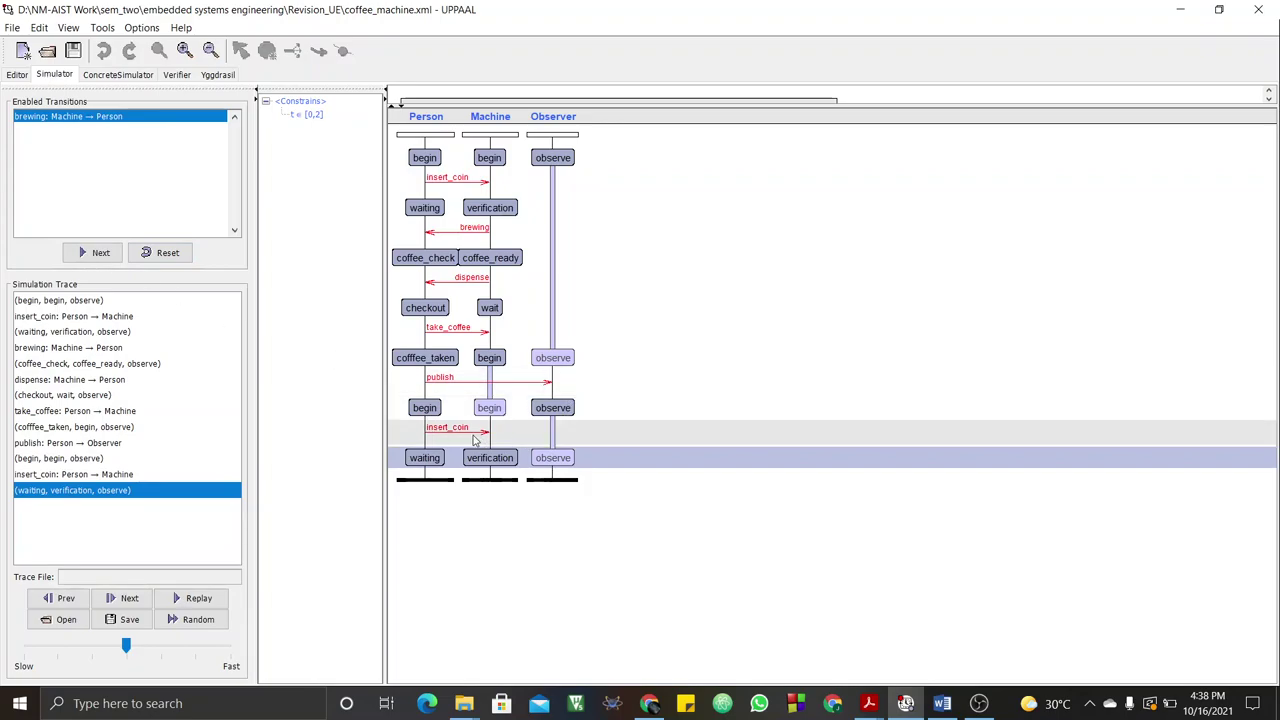
click(96, 253)
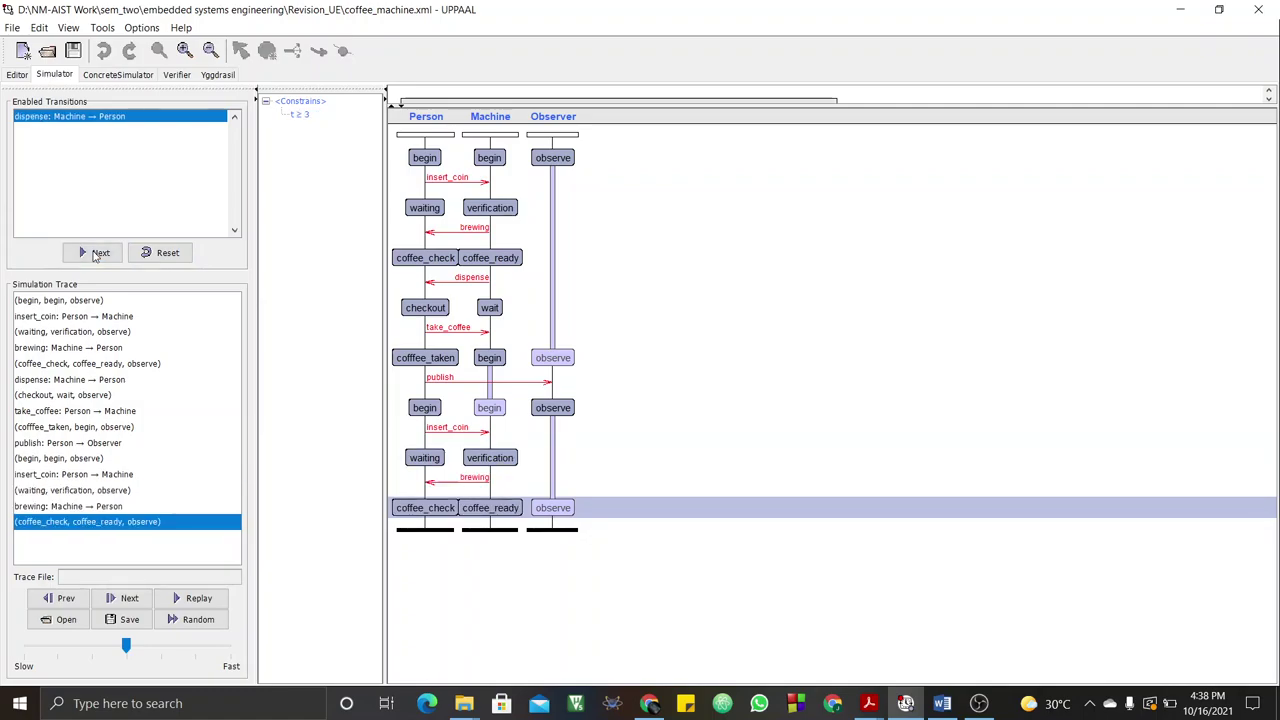
click(96, 253)
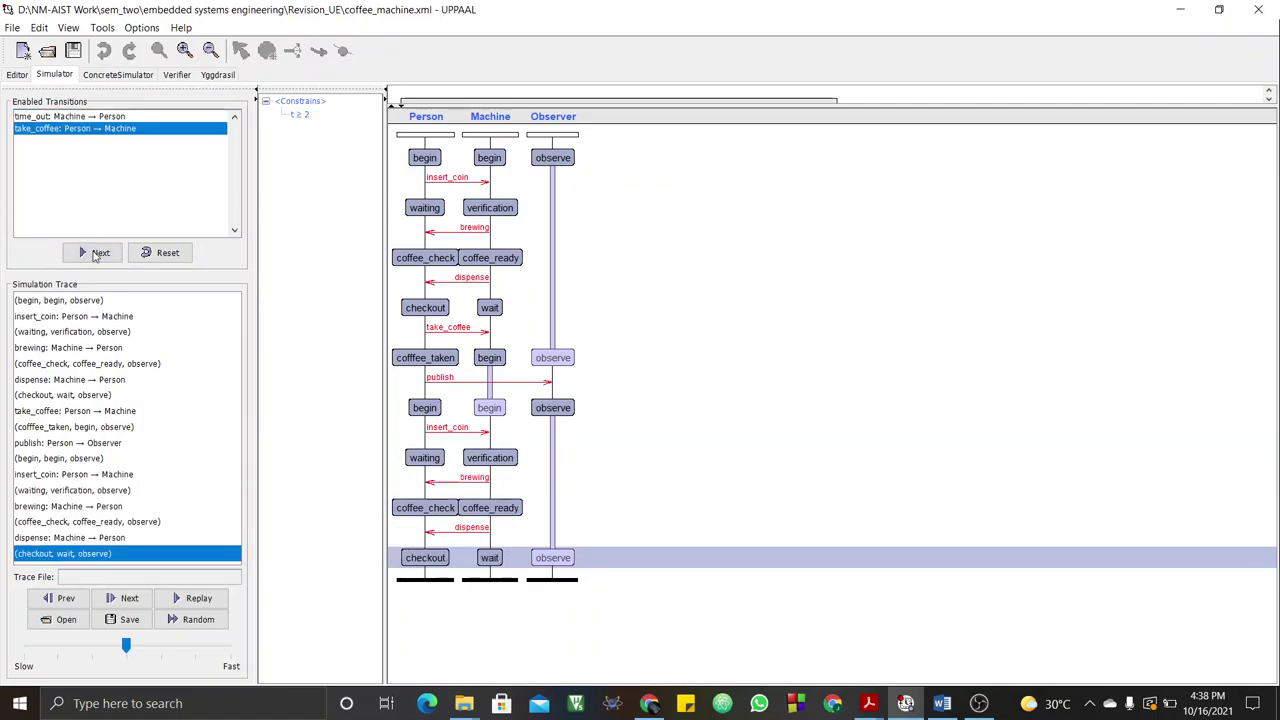
click(96, 253)
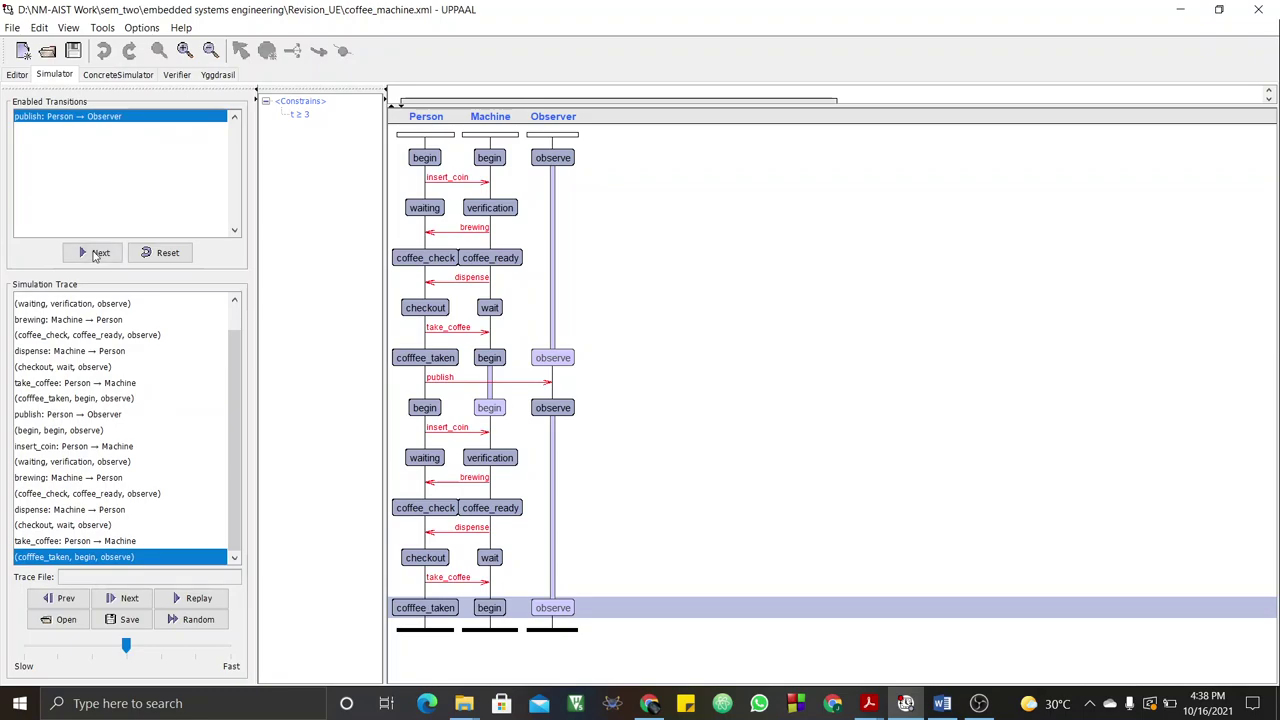
click(96, 253)
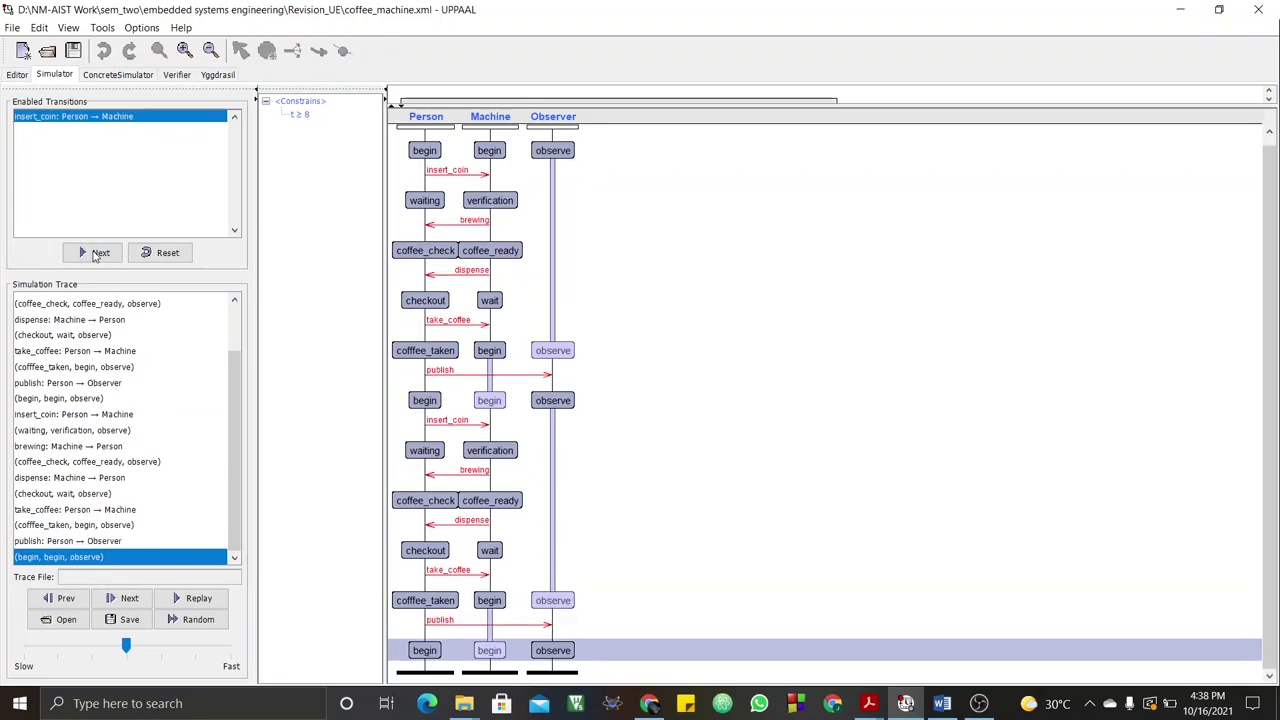
Run a third cycle, then after dispense take time_out to reach (idle, timed_out, observe).
click(96, 253)
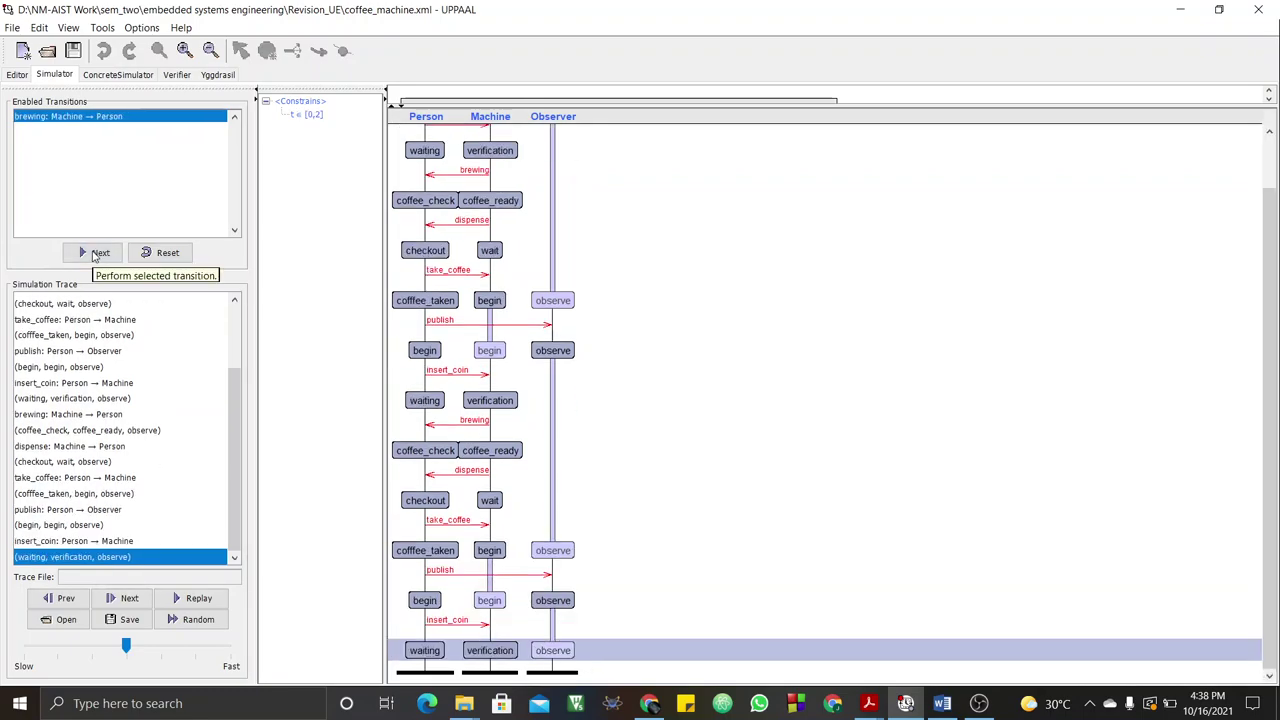
click(96, 253)
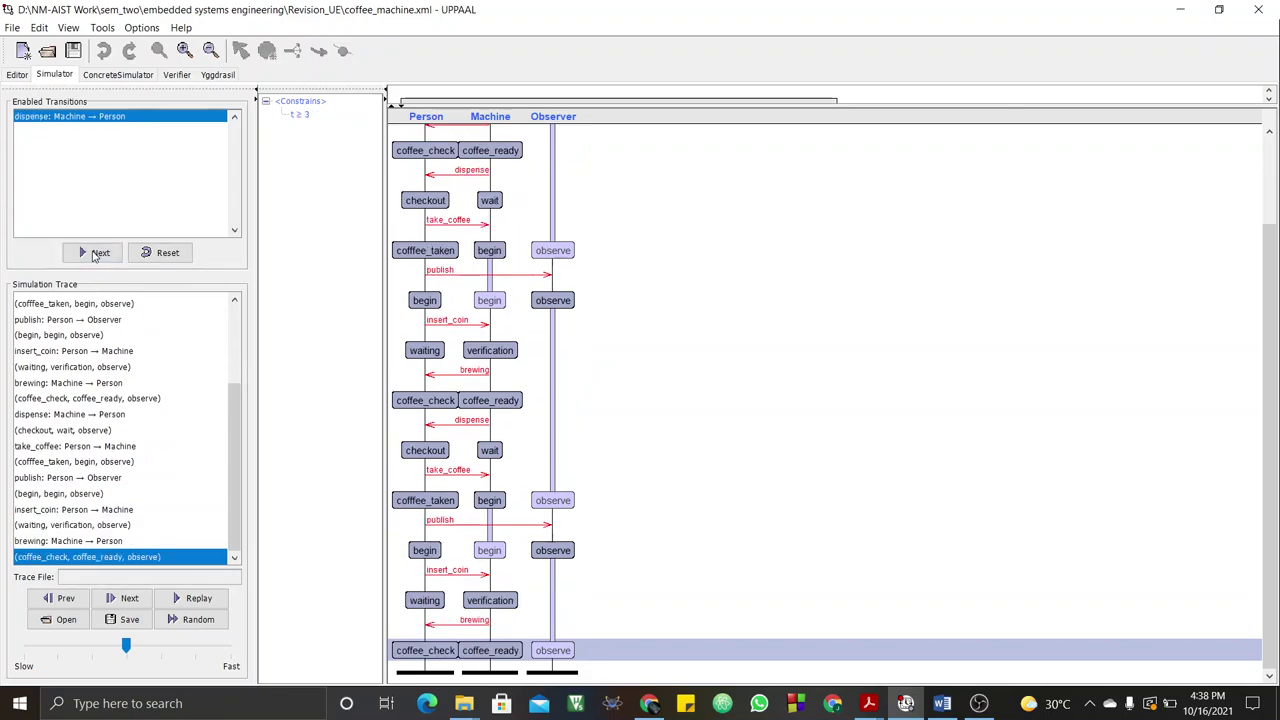
click(96, 253)
click(96, 253)
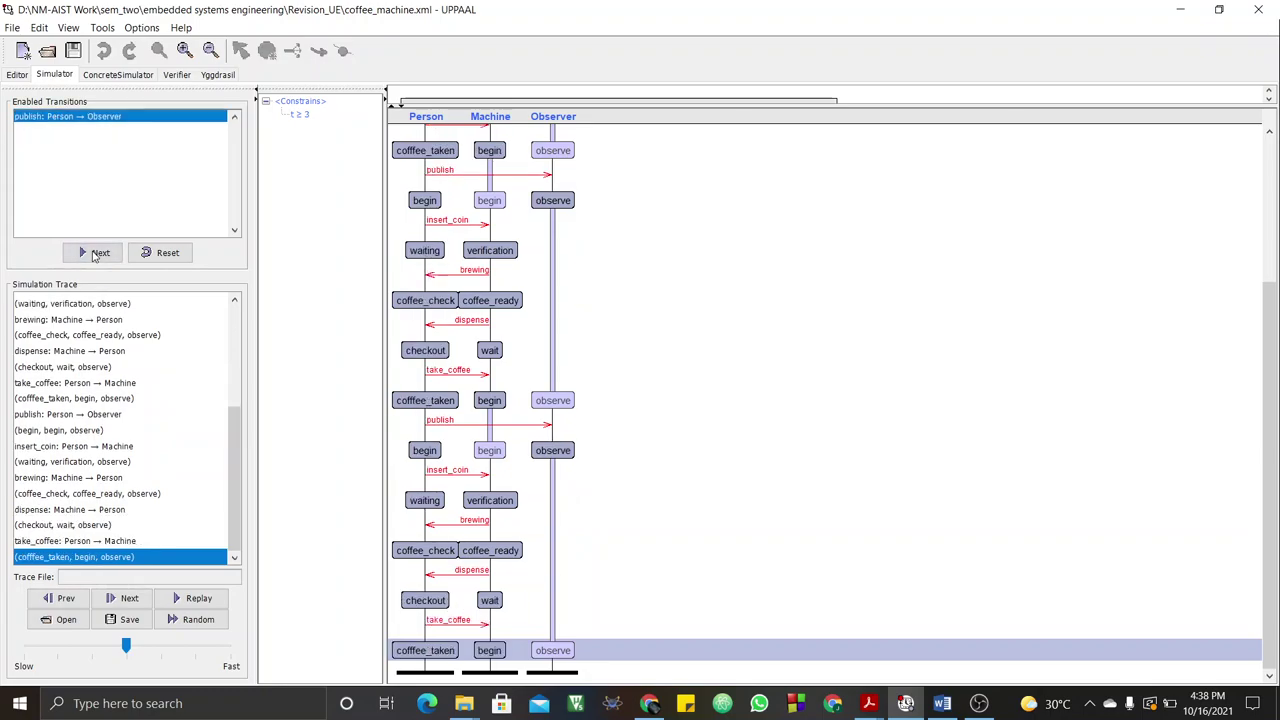
click(96, 253)
click(96, 253)
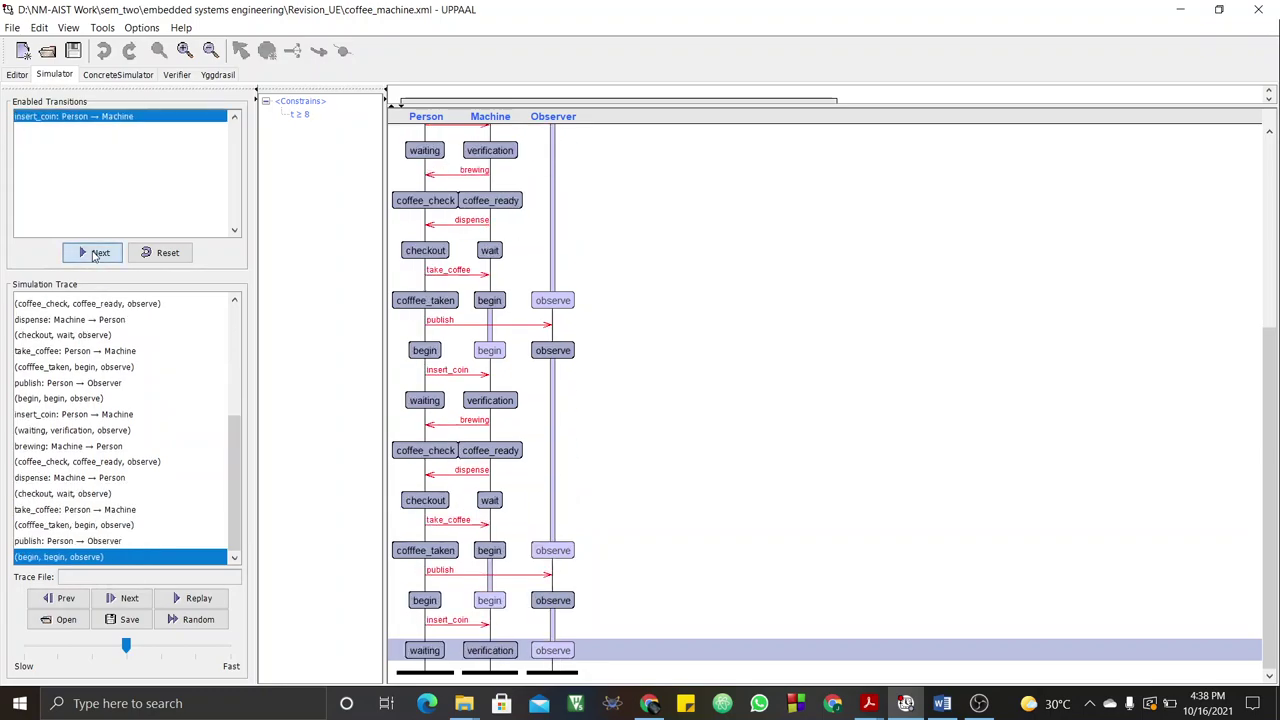
click(96, 253)
click(96, 253)
click(96, 253)
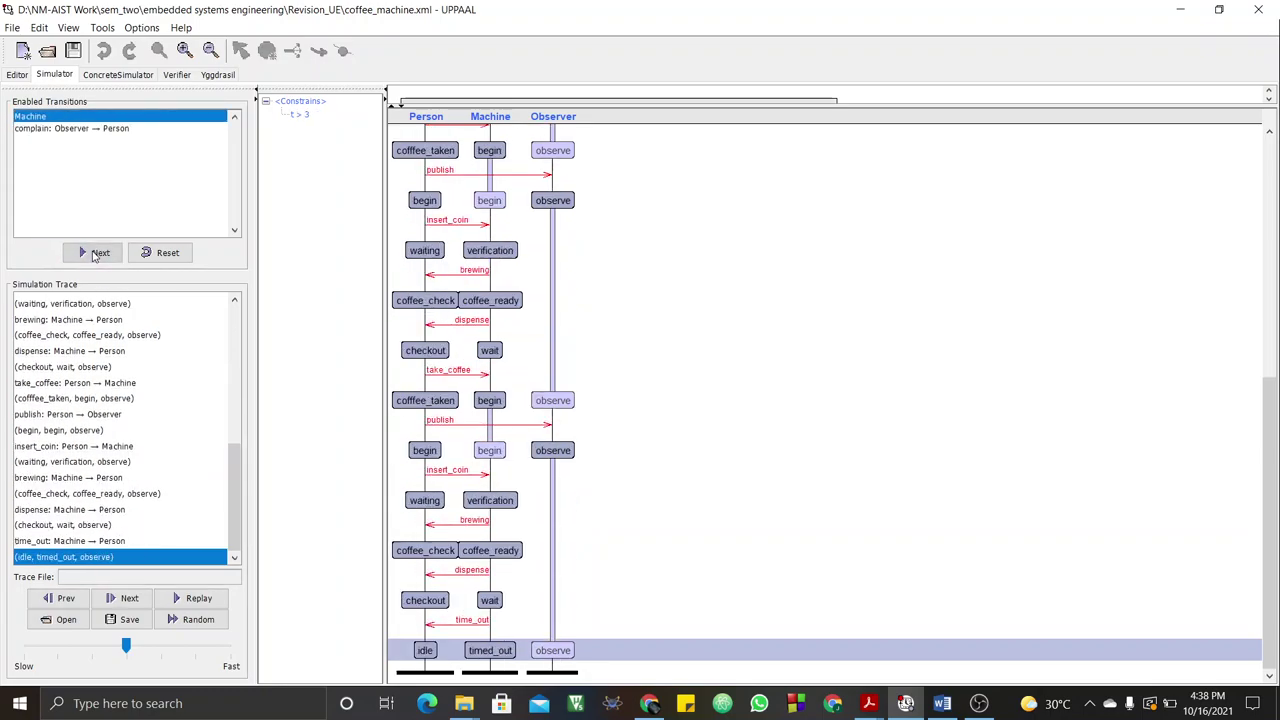
Fire complain, the Observer's return and publish, ending at (begin, begin, observe) with t ≥ 8.
click(96, 253)
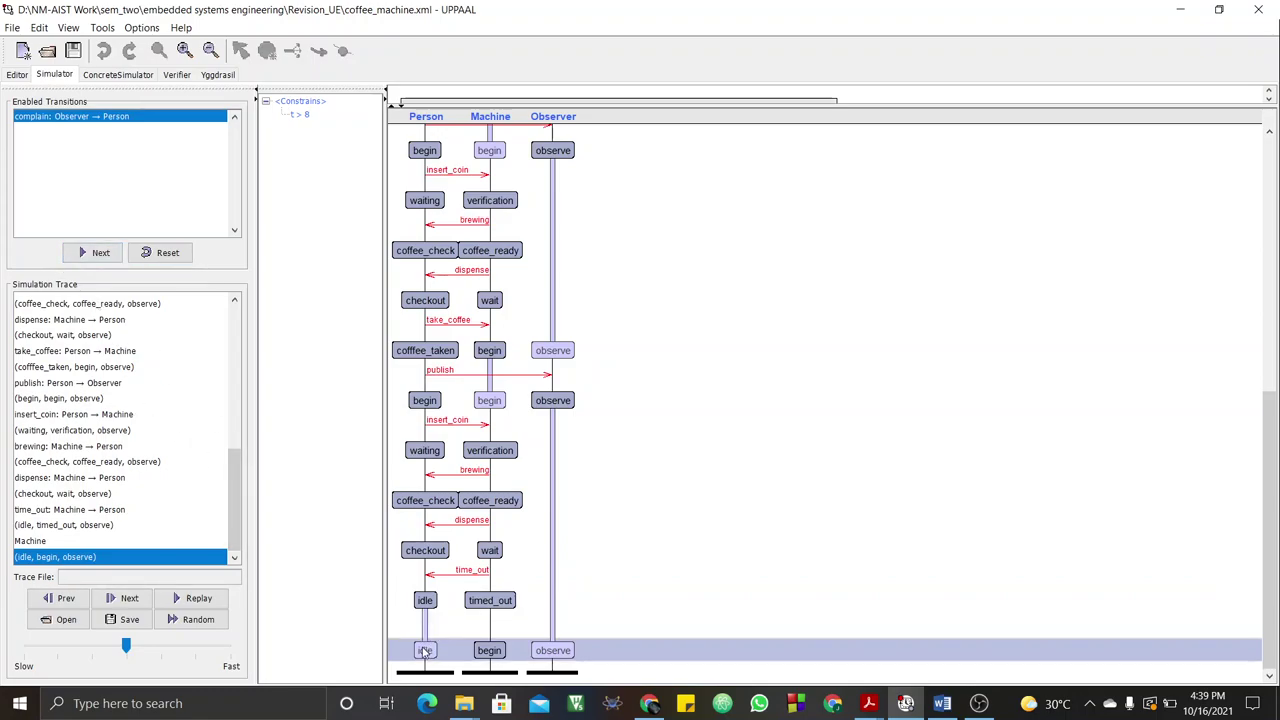
click(97, 260)
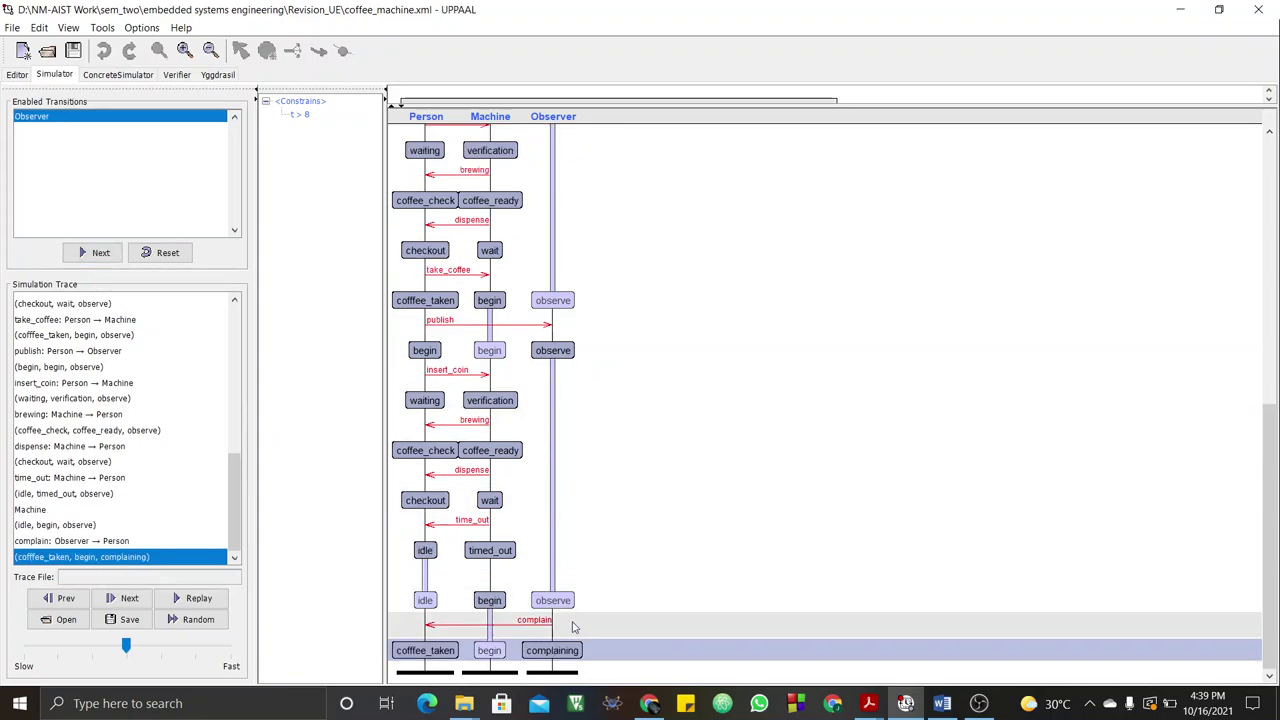
click(87, 260)
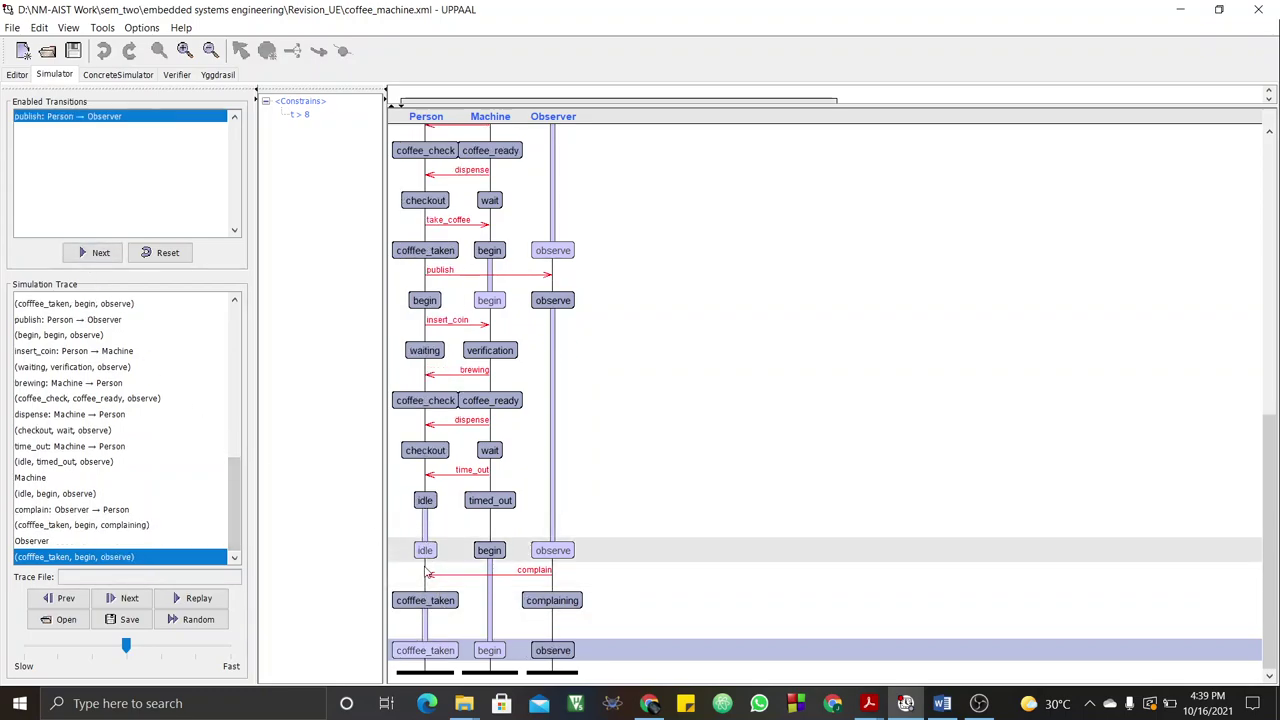
click(86, 261)
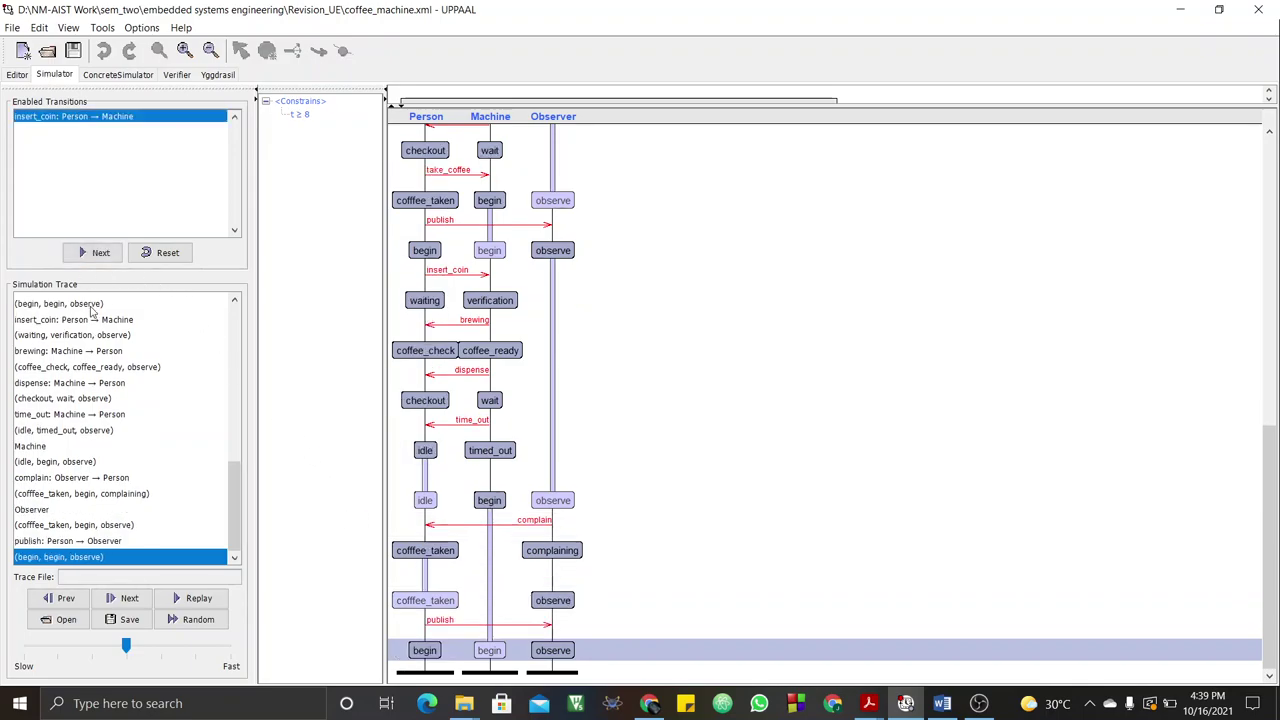